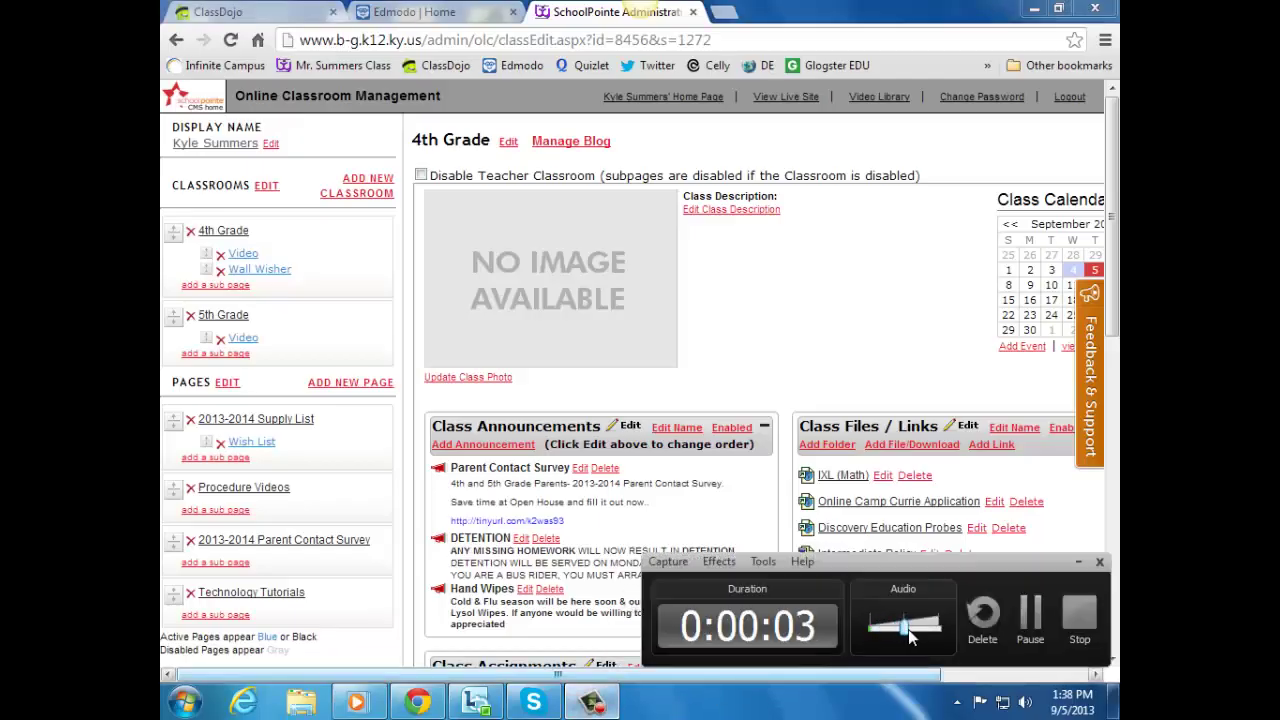
Bring into view the Classroom Image Gallery with Civil War Days, The Dome and Lady Topper Game
click(1078, 563)
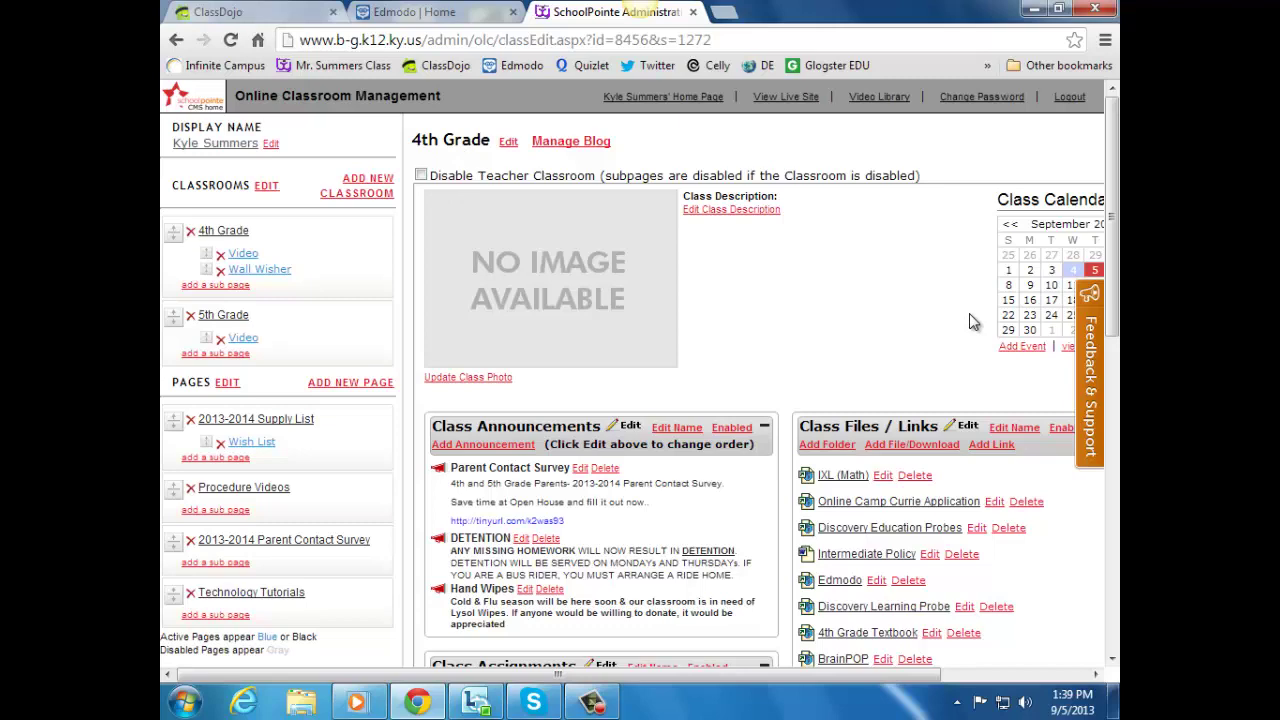
scroll(969, 313, down, 7)
scroll(954, 383, down, 2)
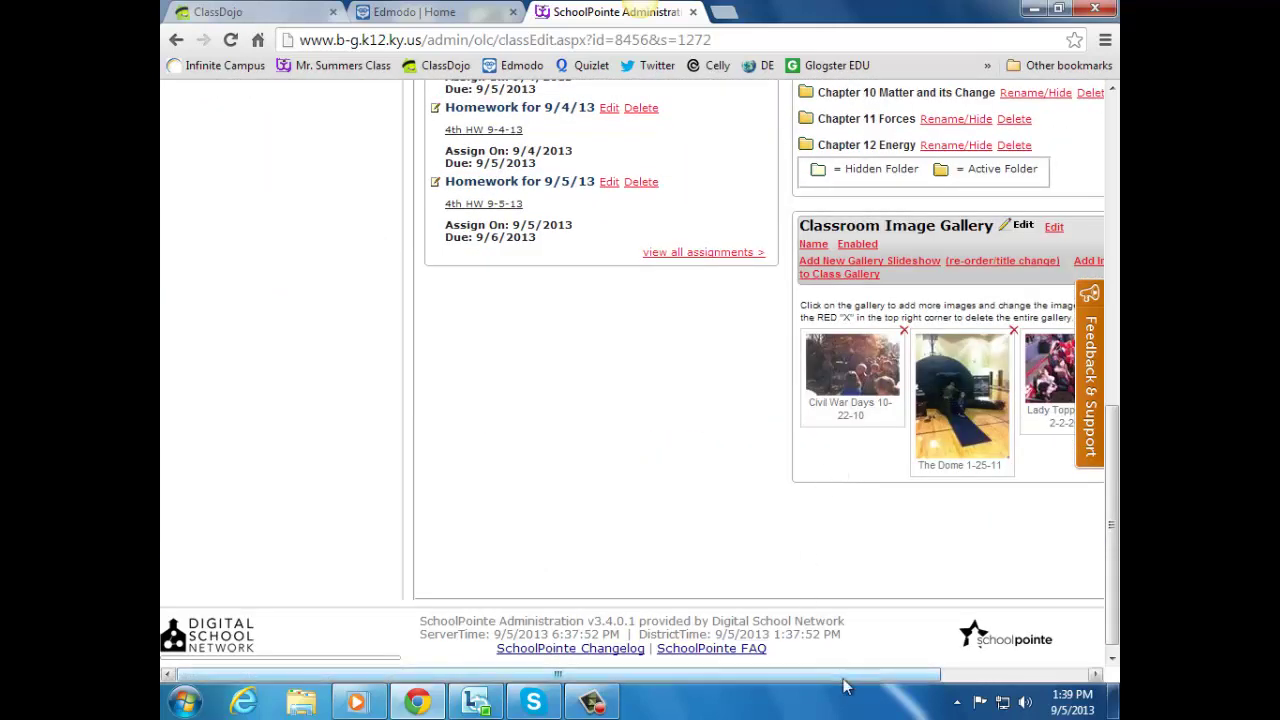
drag(845, 674, 988, 674)
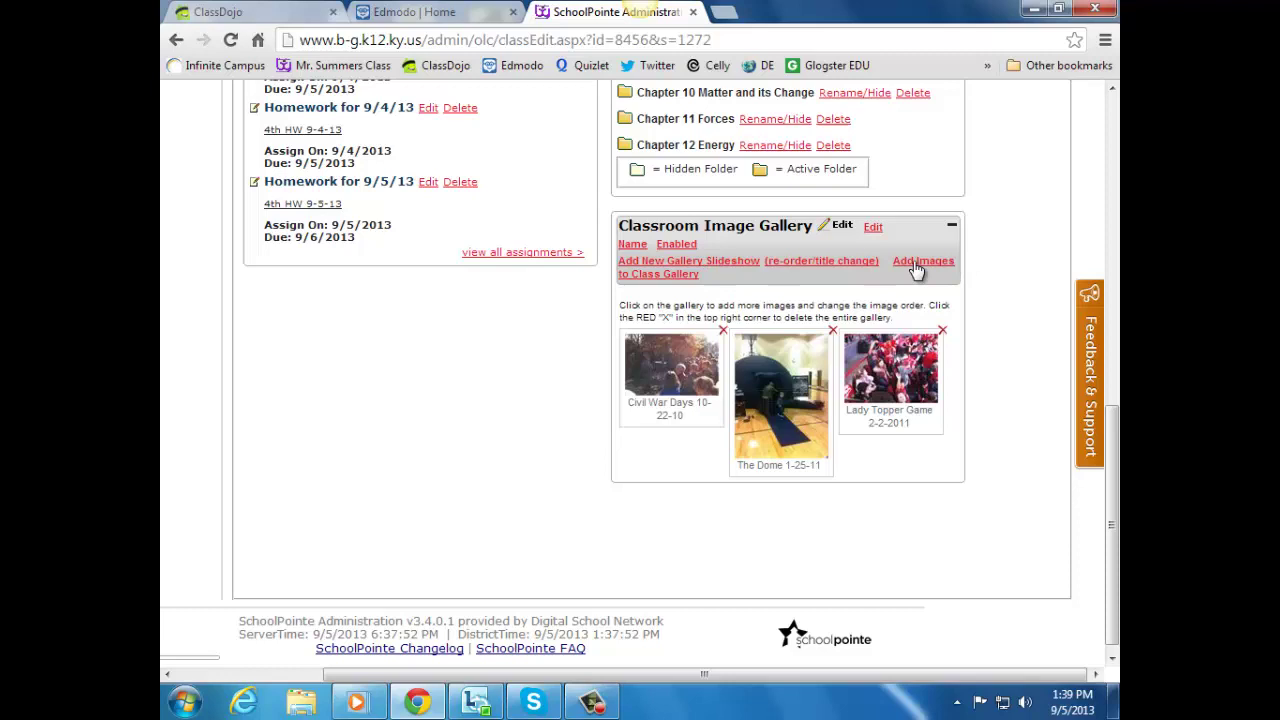
Start a new gallery slideshow and queue cardinal-lg.jpg from the Pictures library for upload
click(731, 266)
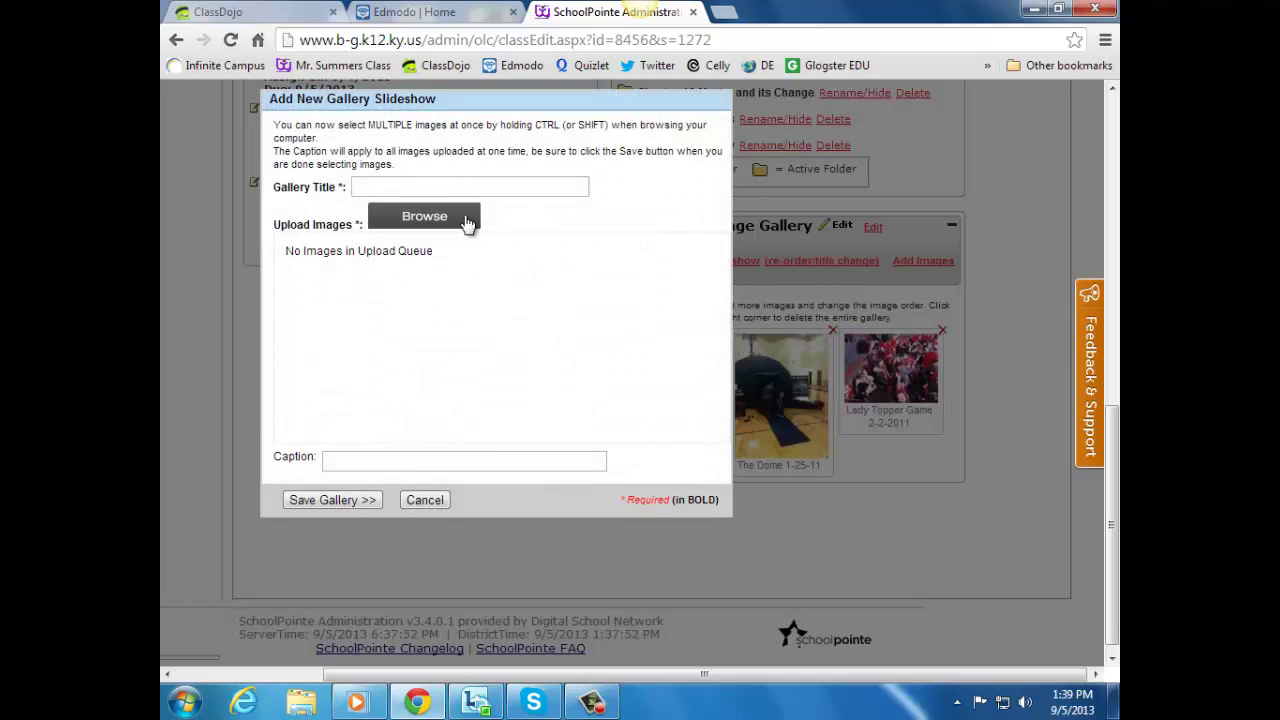
click(466, 224)
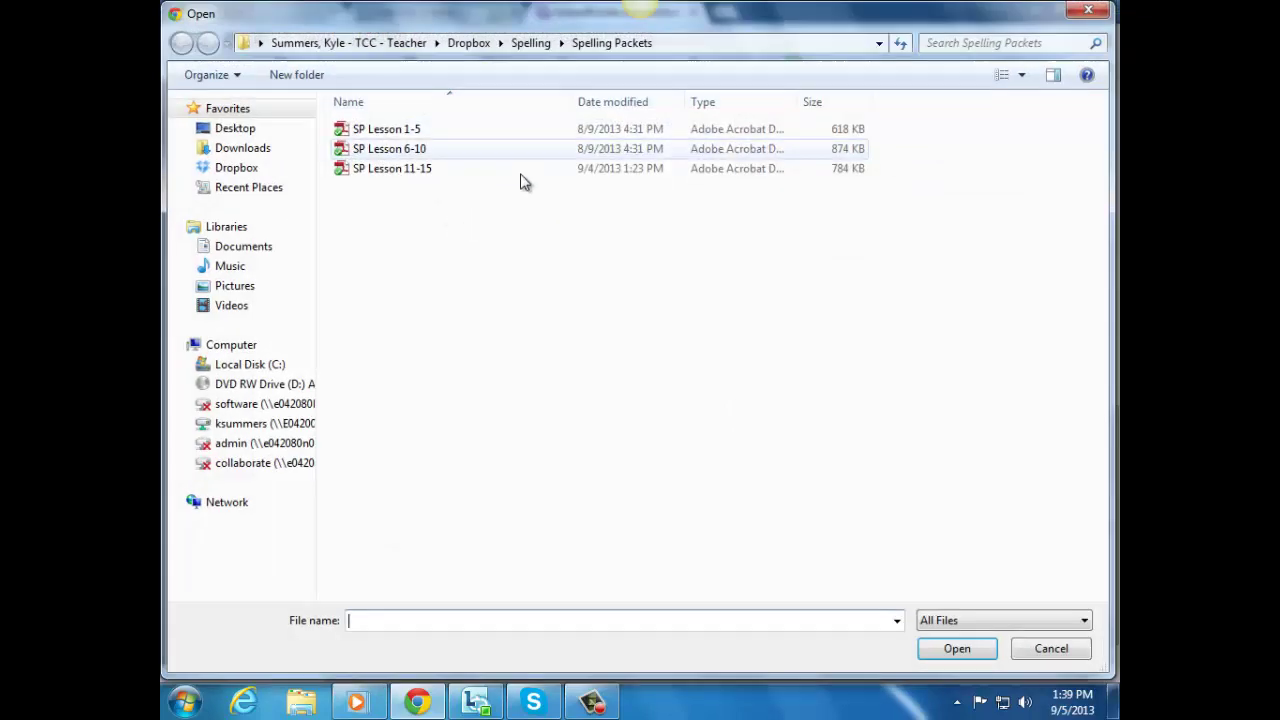
click(243, 289)
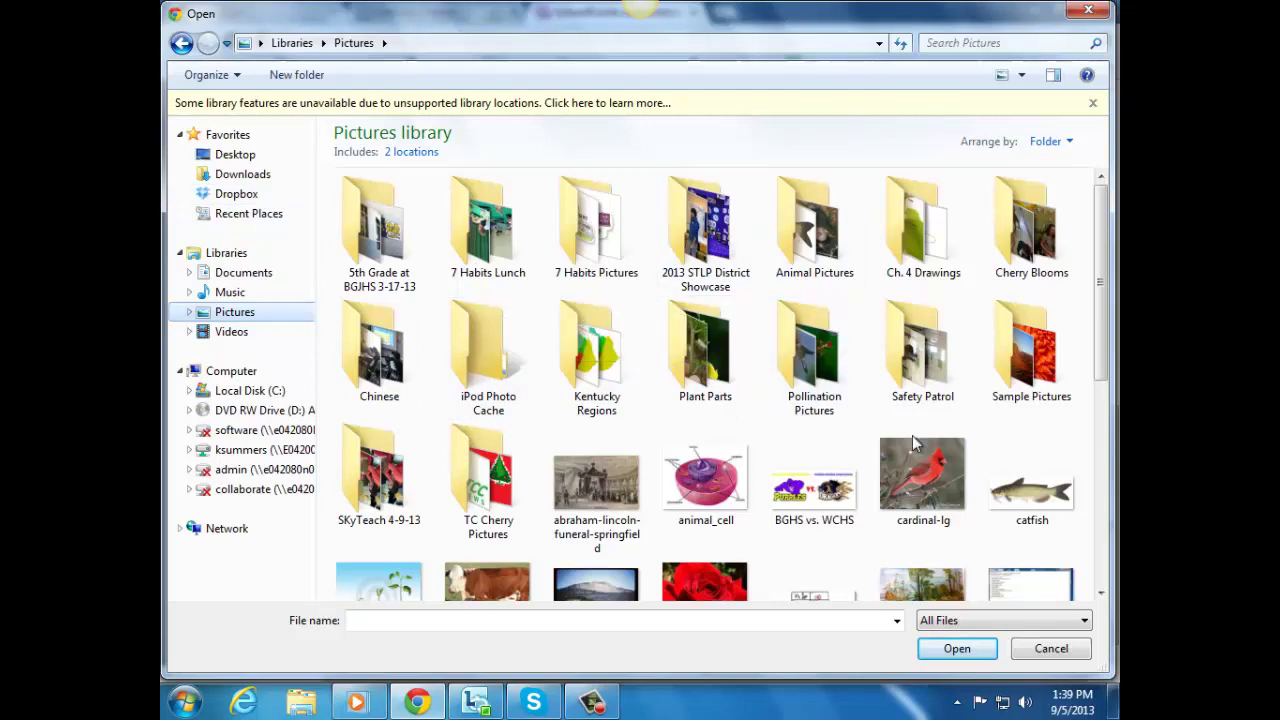
click(916, 471)
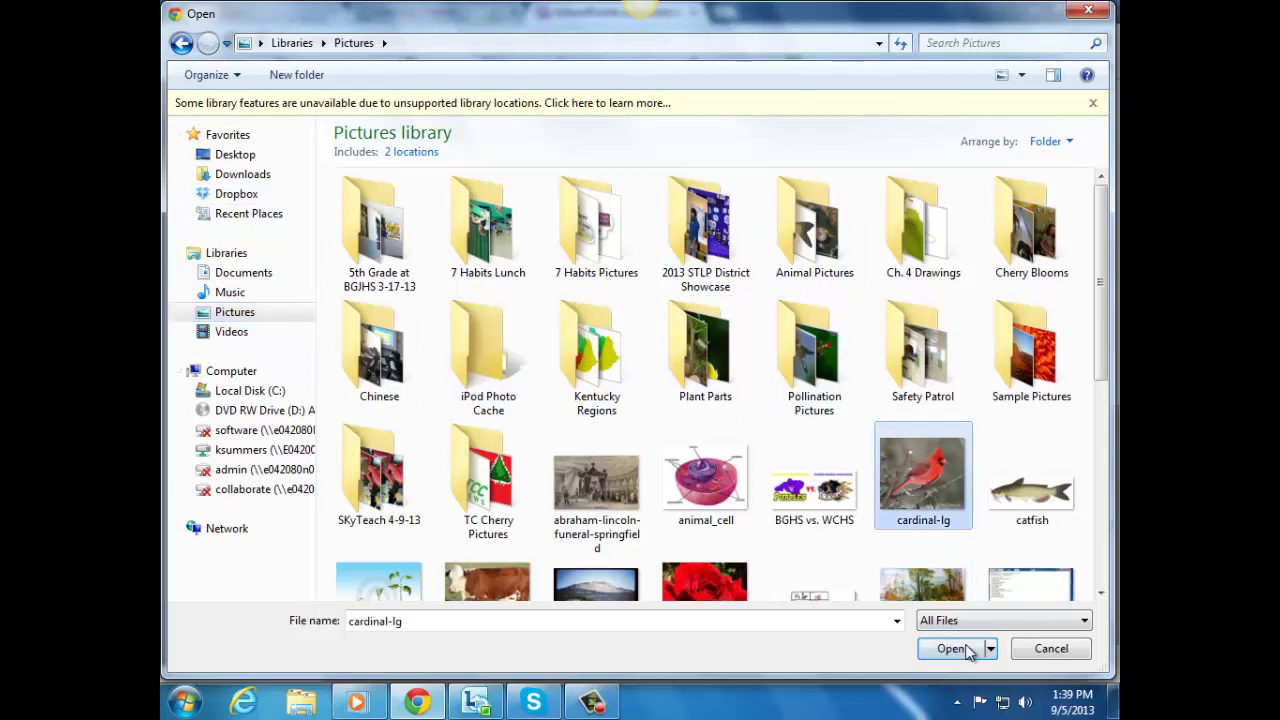
click(958, 652)
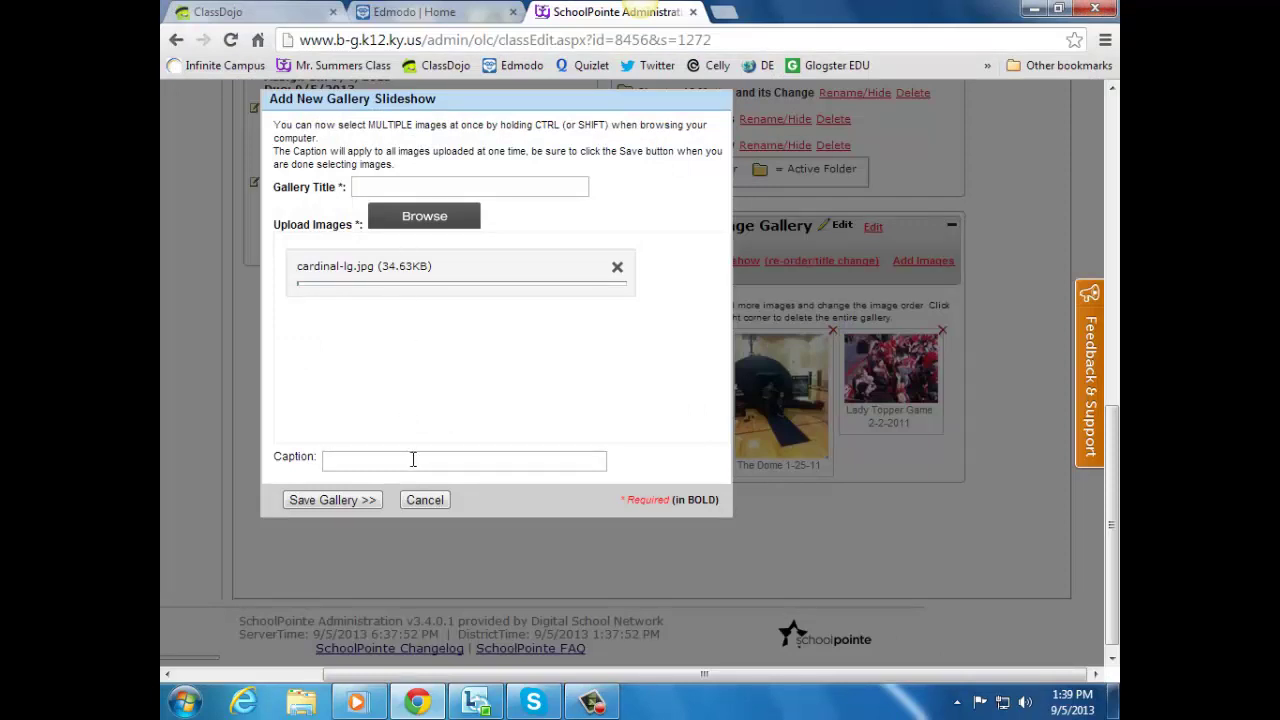
Title the gallery 'Cardinal', save it, dismiss the upload alert and close the slideshow form
click(412, 188)
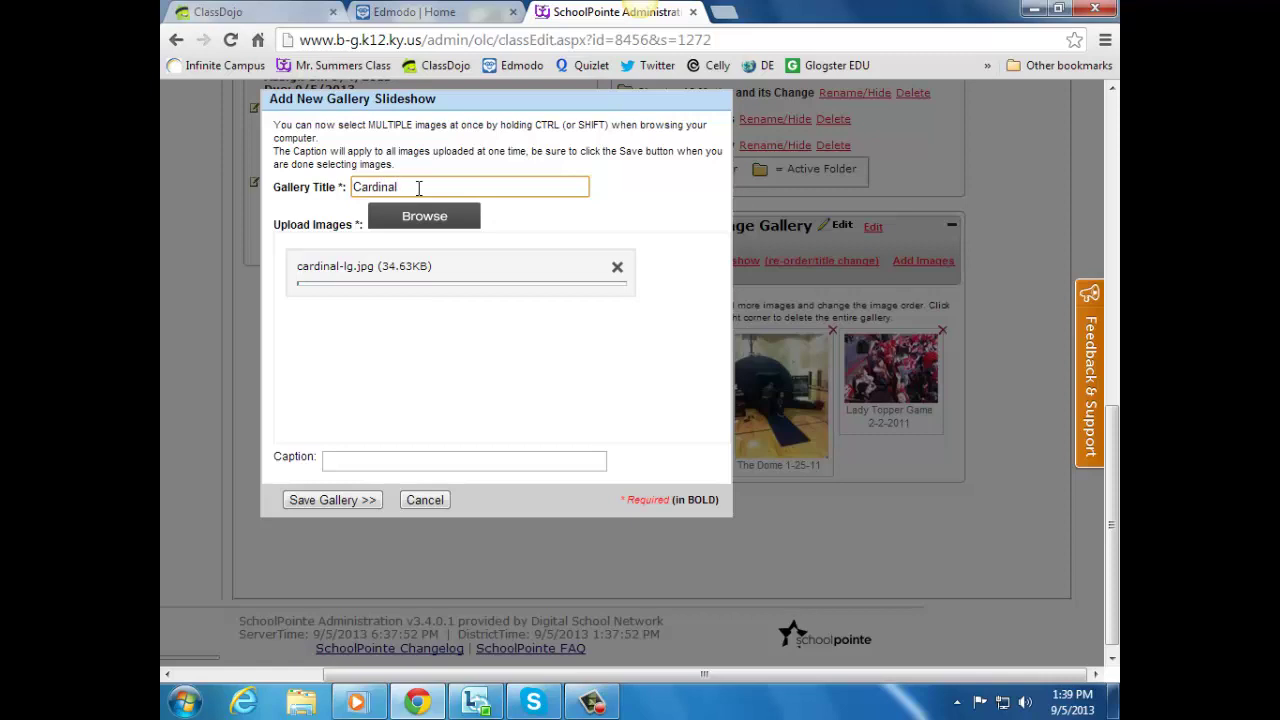
click(378, 503)
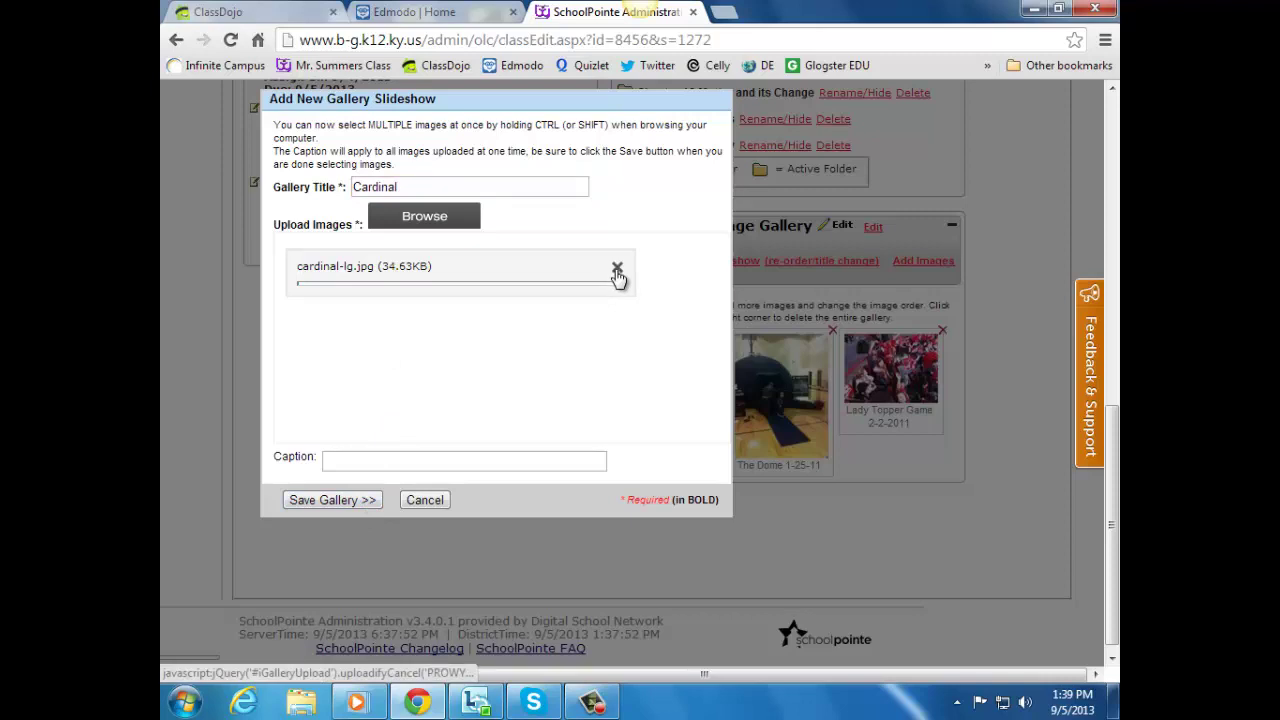
click(758, 182)
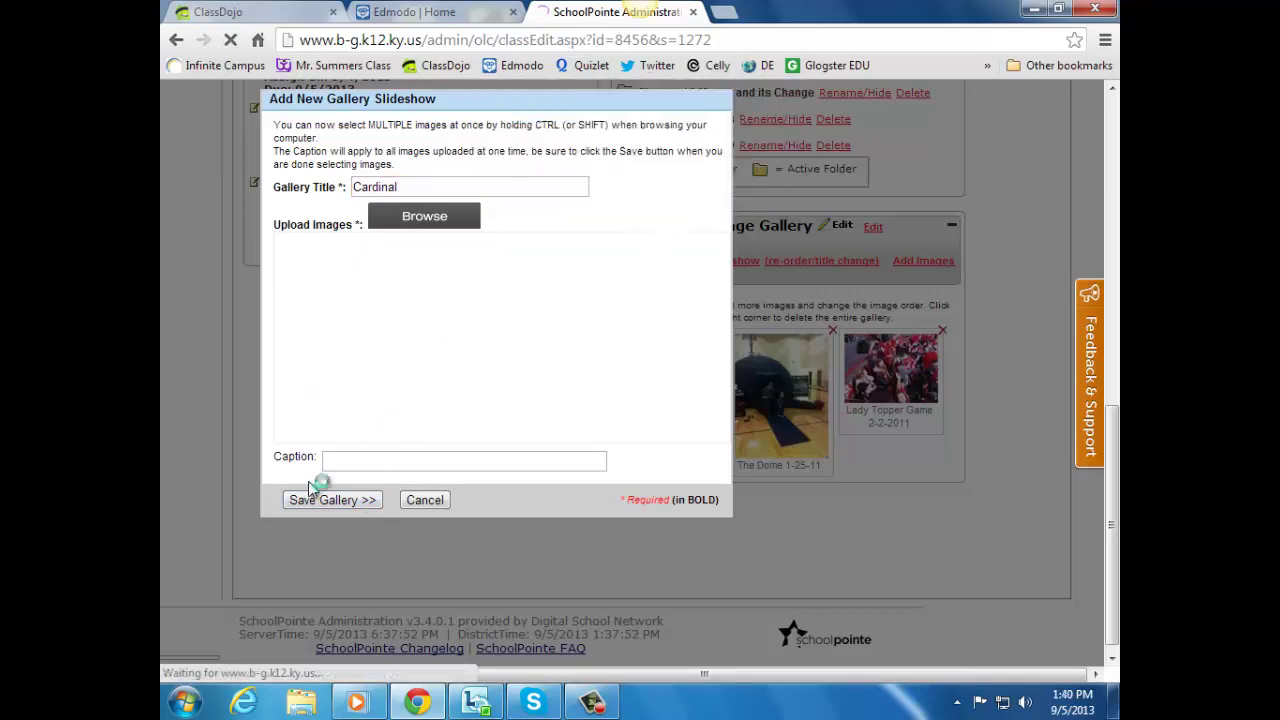
click(424, 500)
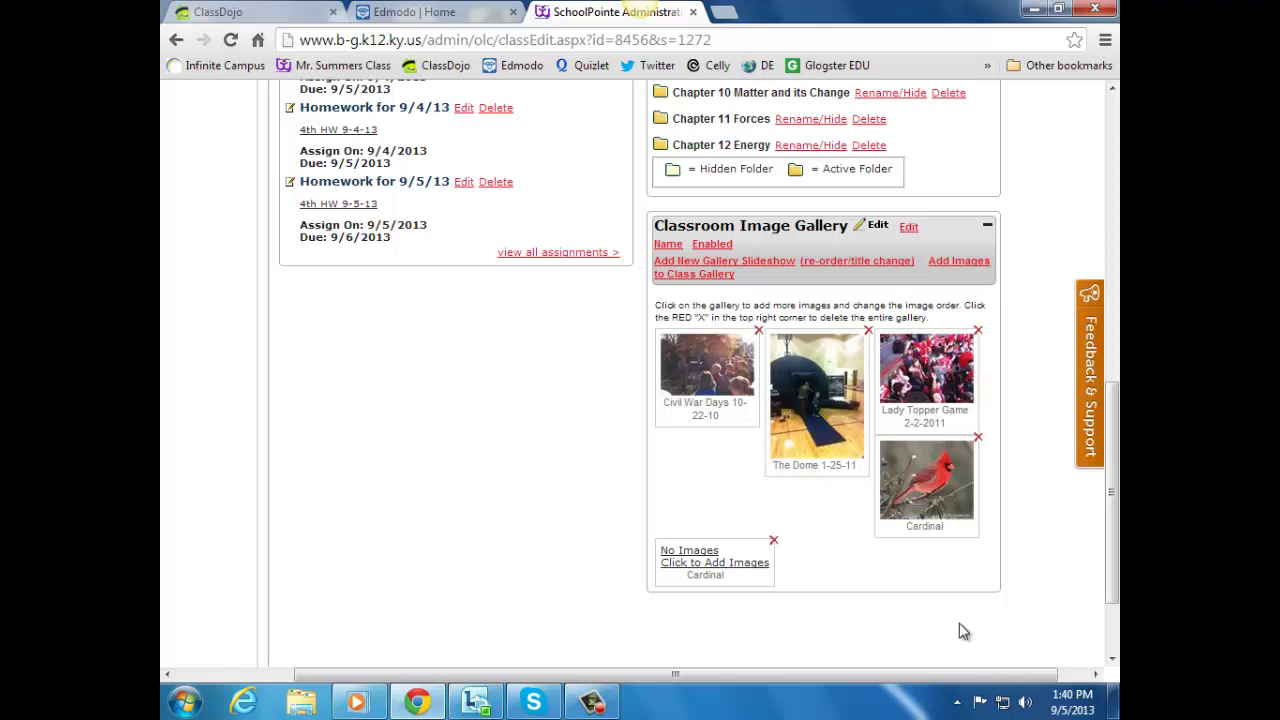
Delete the Cardinal gallery holding the cardinal photo and confirm the deletion
click(978, 438)
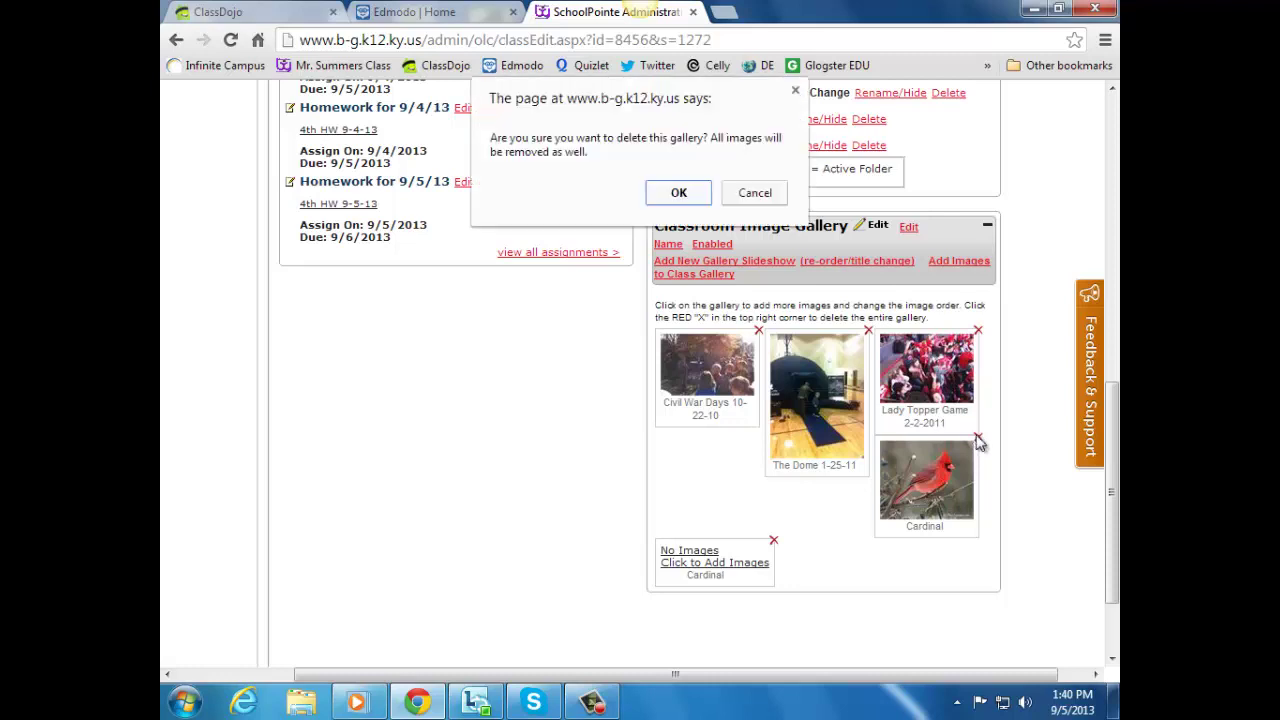
click(679, 195)
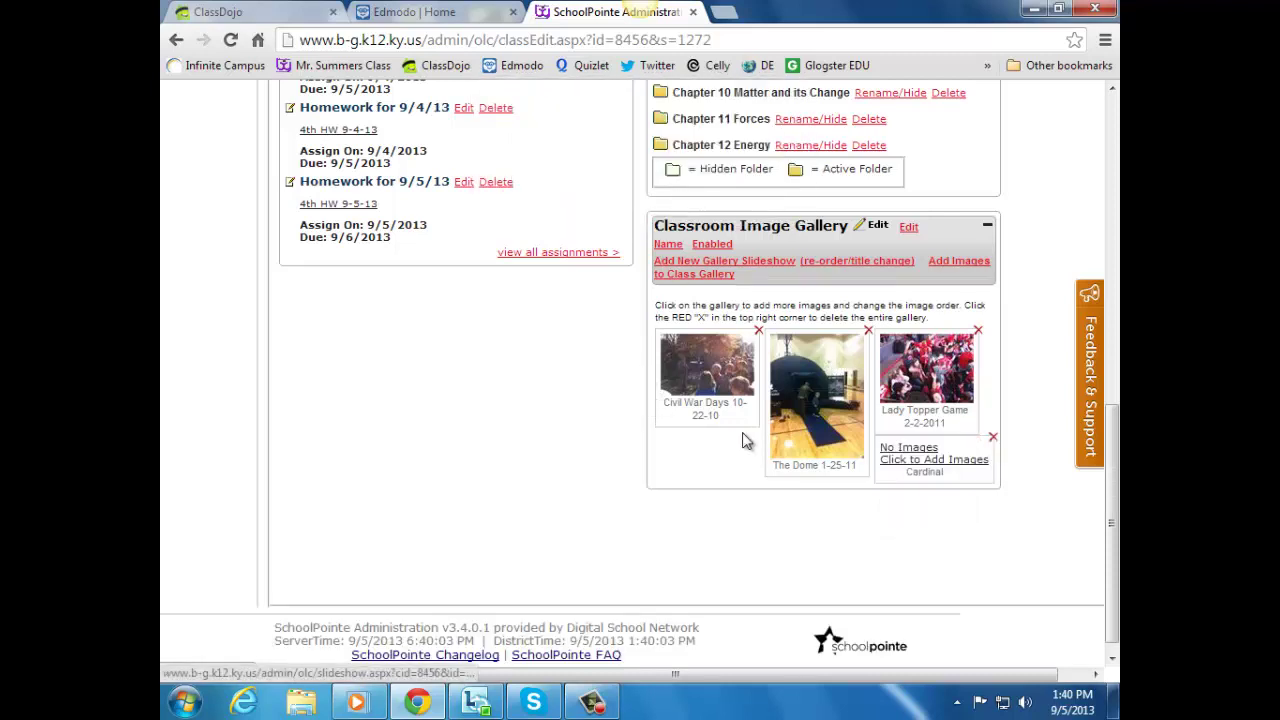
scroll(789, 434, up, 10)
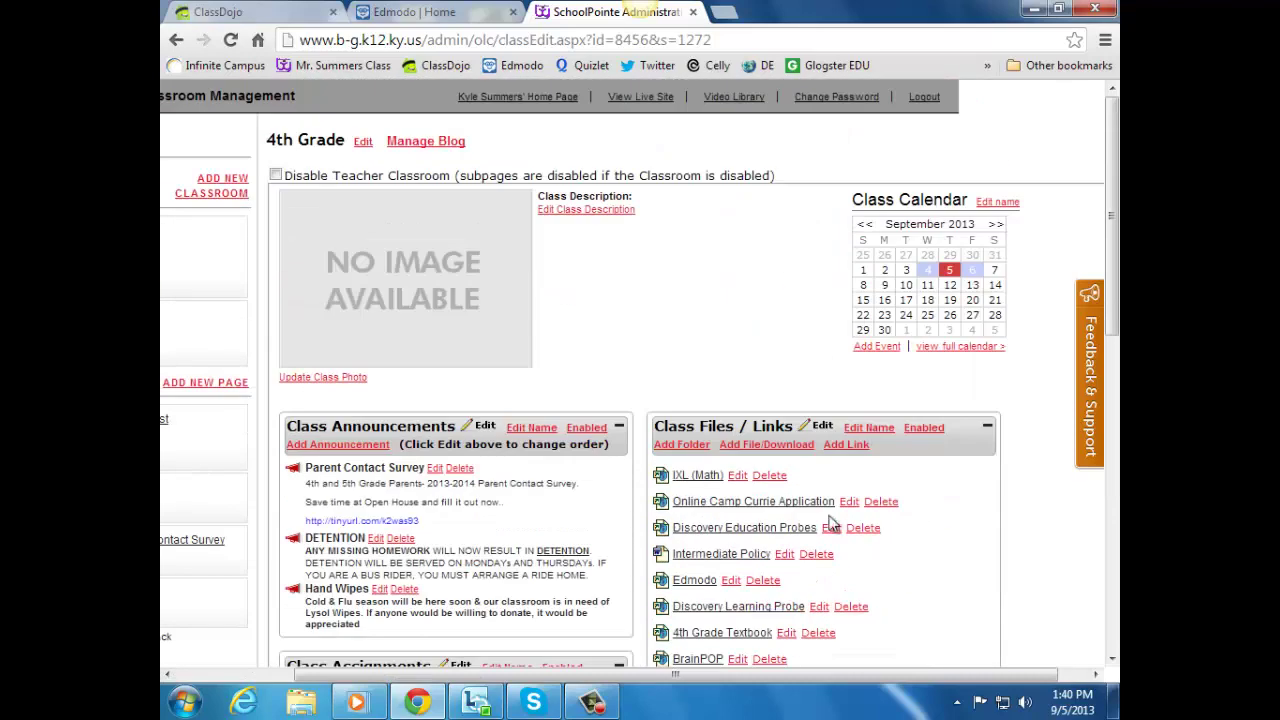
Open the Video Library from the header, showing its four existing videos
drag(836, 672, 704, 672)
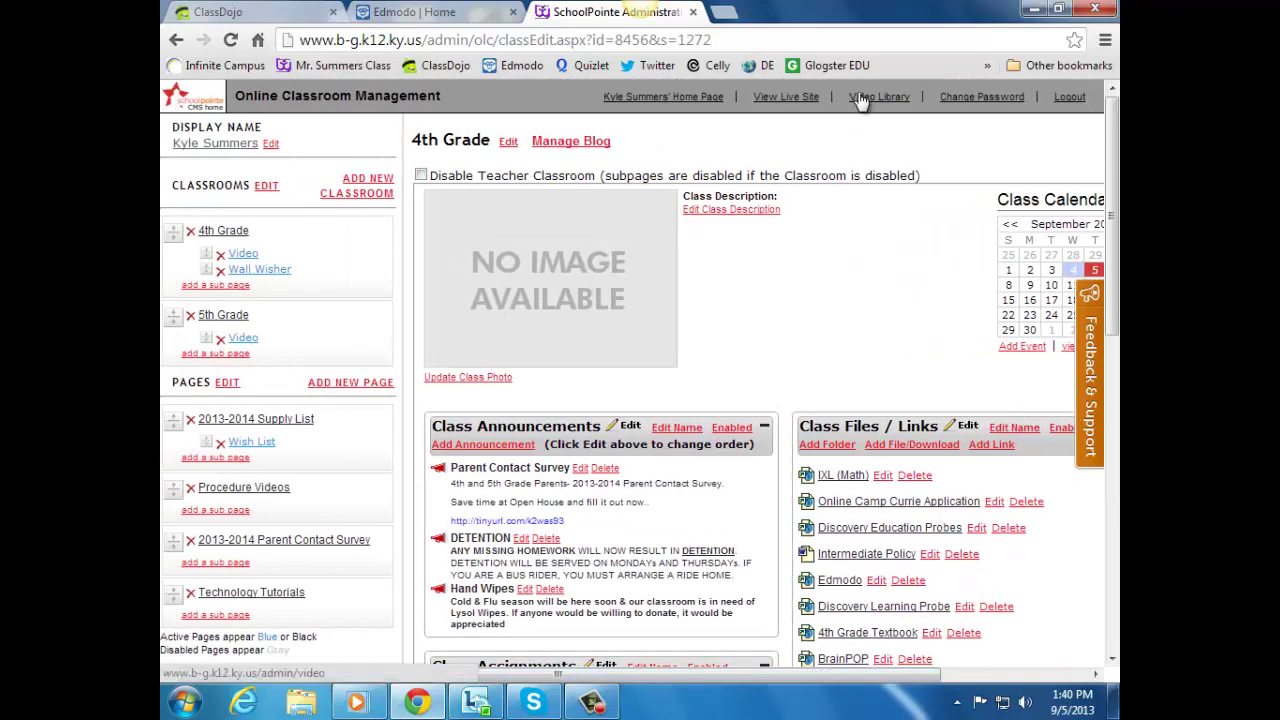
click(862, 100)
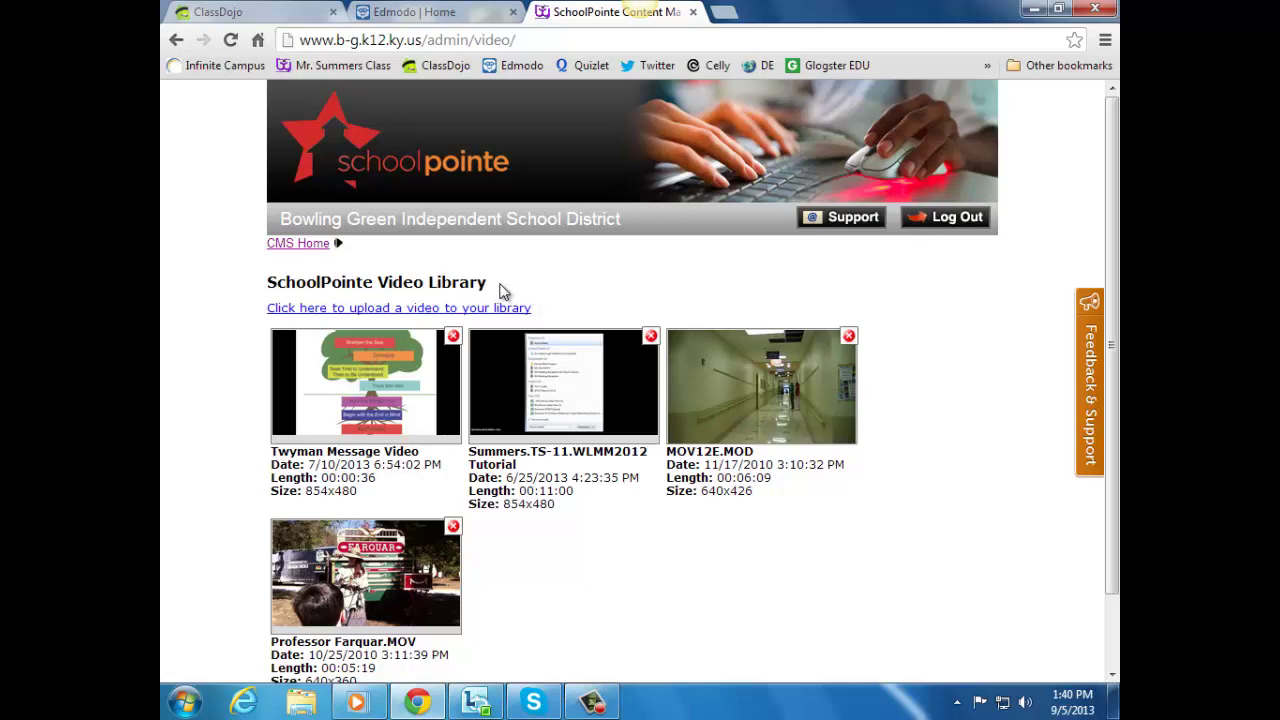
scroll(500, 285, down, 2)
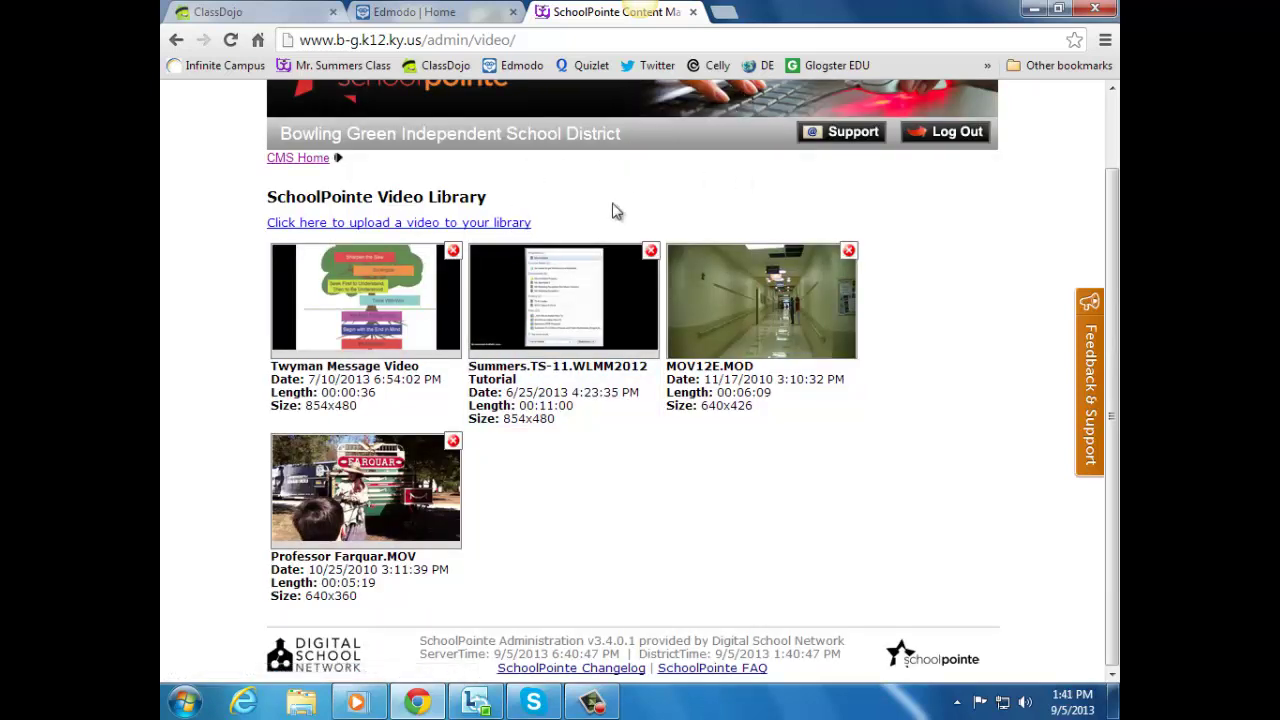
Open the video upload page, pick Cafeteria Procedure from Videos, then cancel without uploading
click(493, 223)
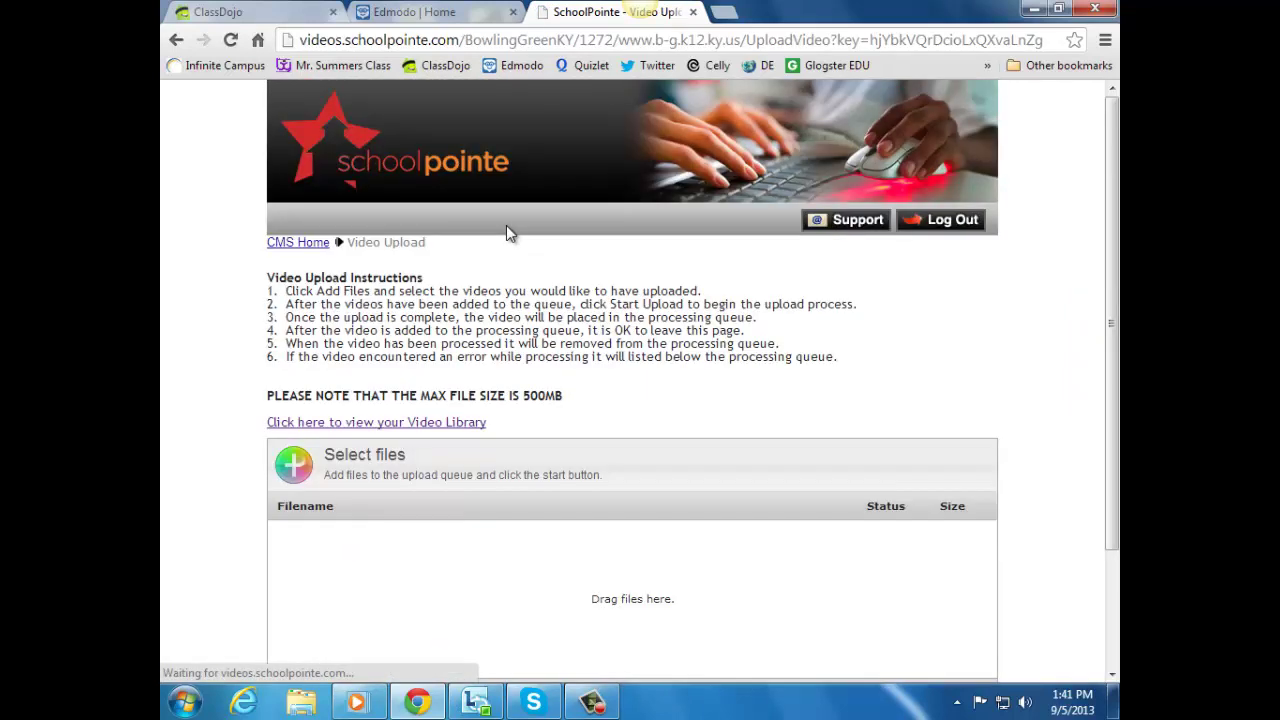
scroll(599, 483, down, 2)
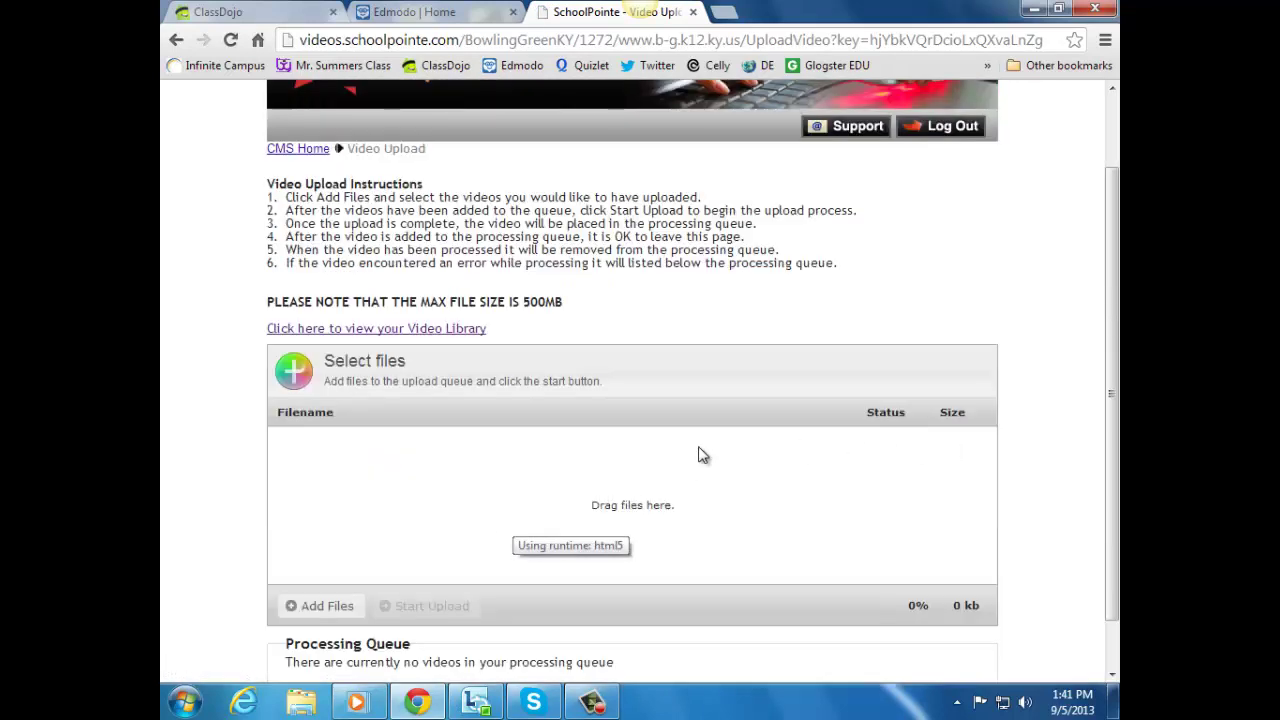
click(330, 605)
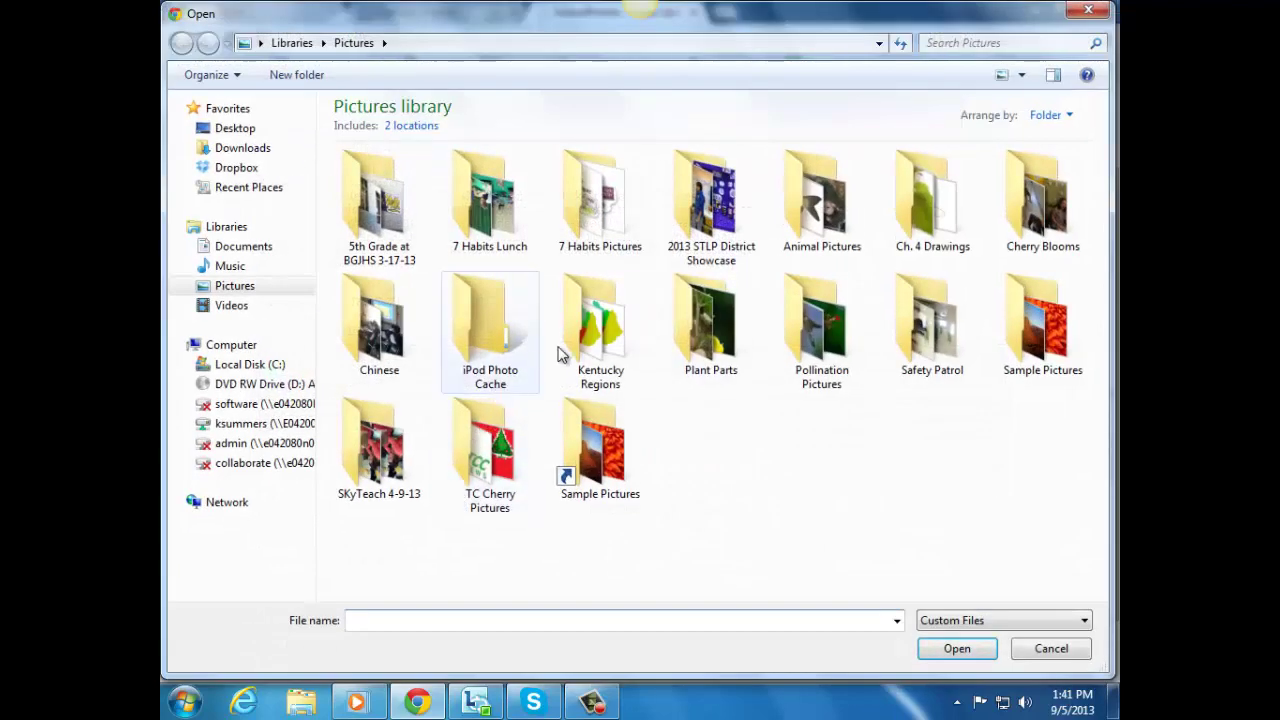
click(250, 336)
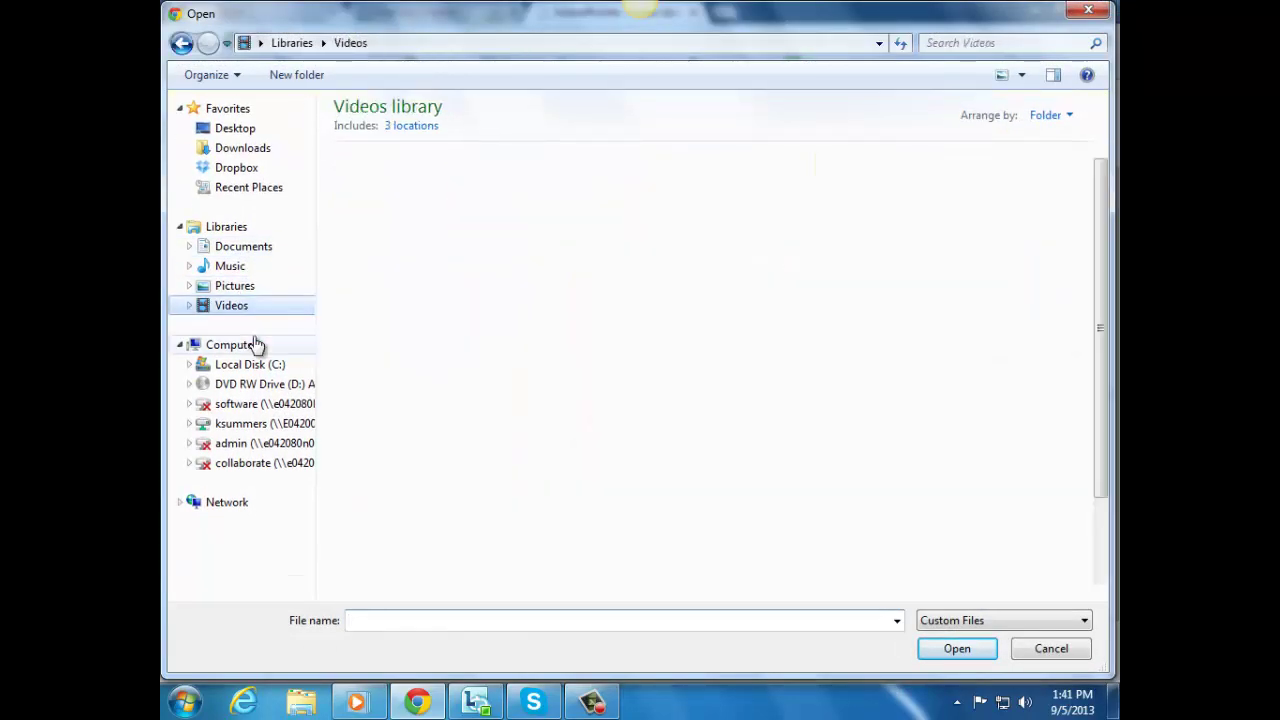
click(377, 412)
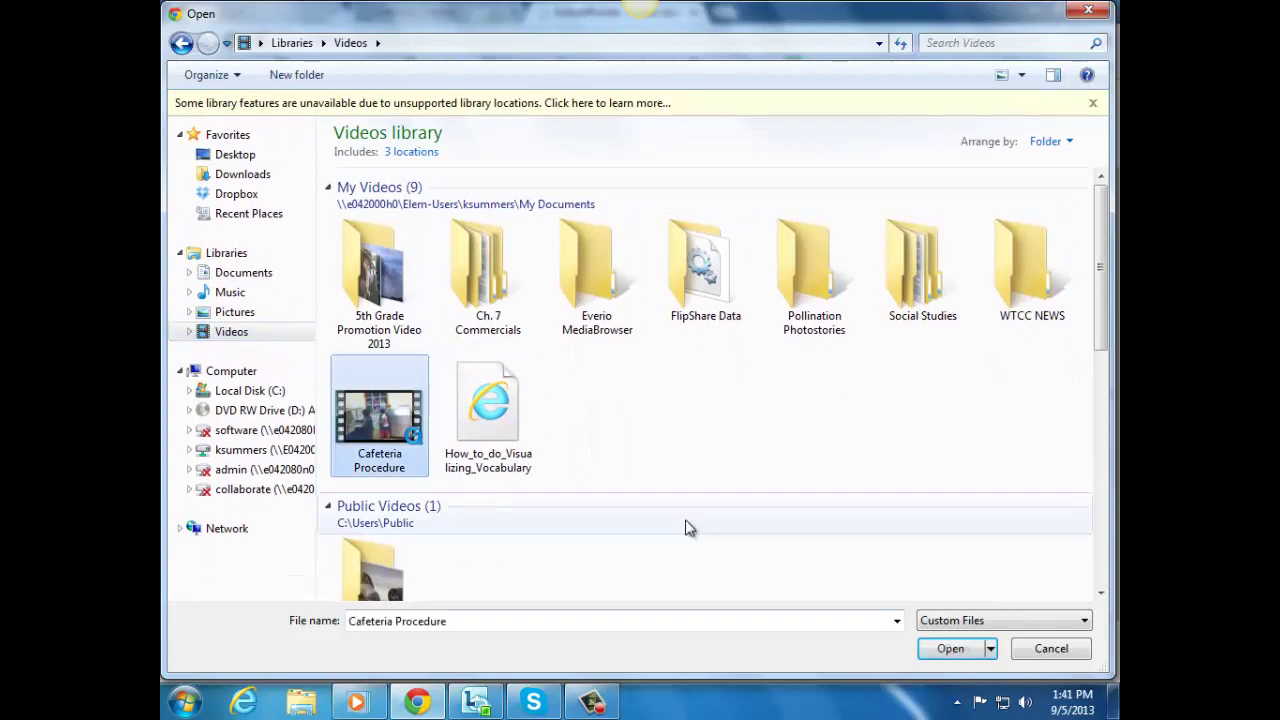
click(1050, 649)
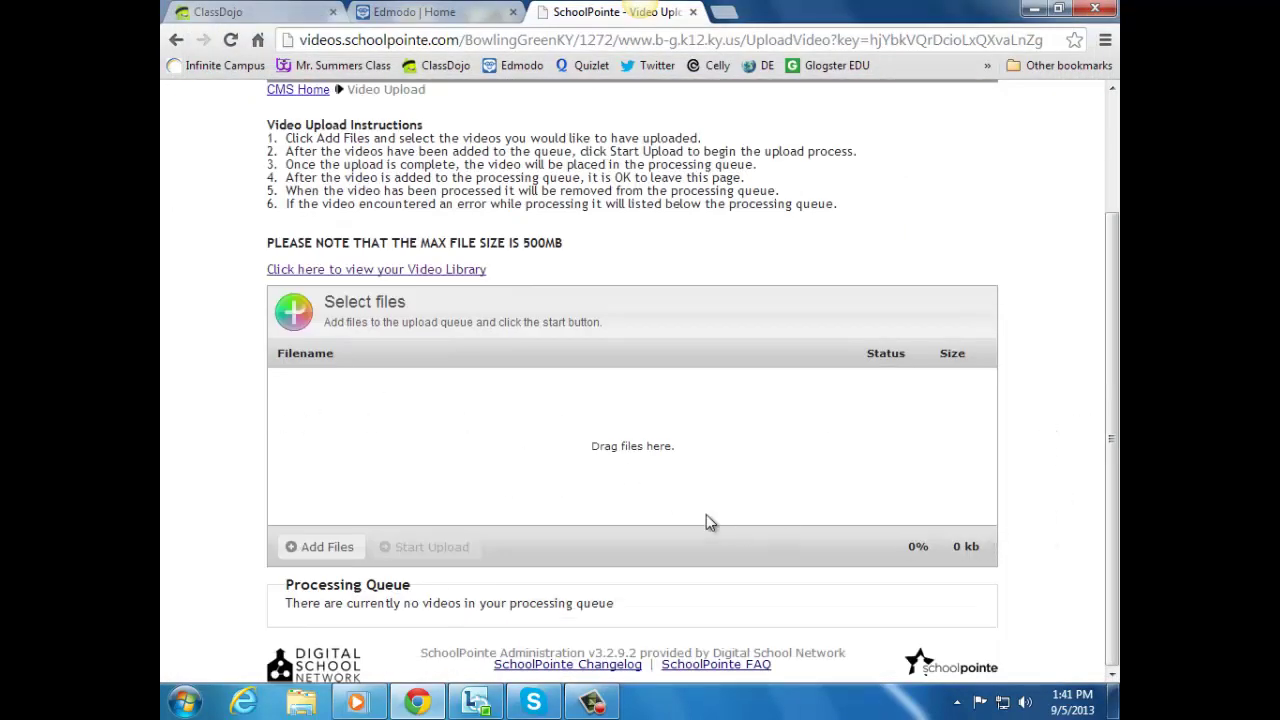
scroll(372, 362, up, 3)
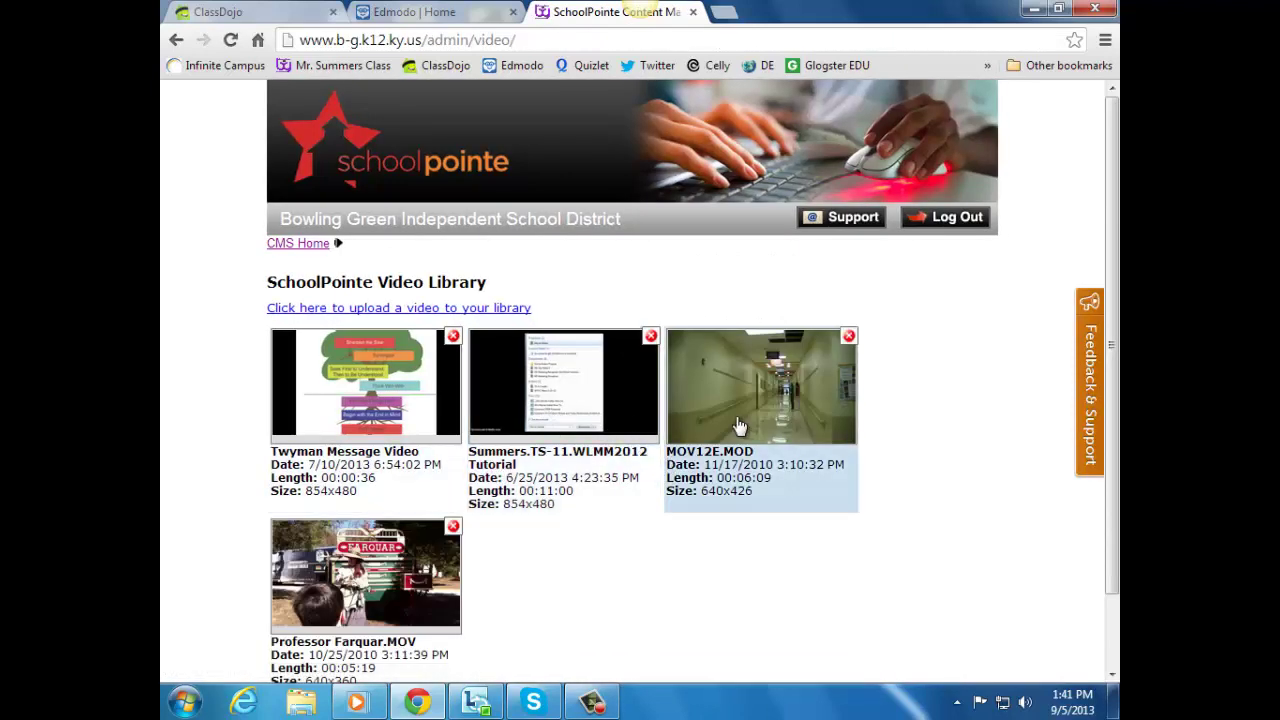
Return from the Video Library to the Online Classroom Management home page editor
scroll(655, 455, down, 2)
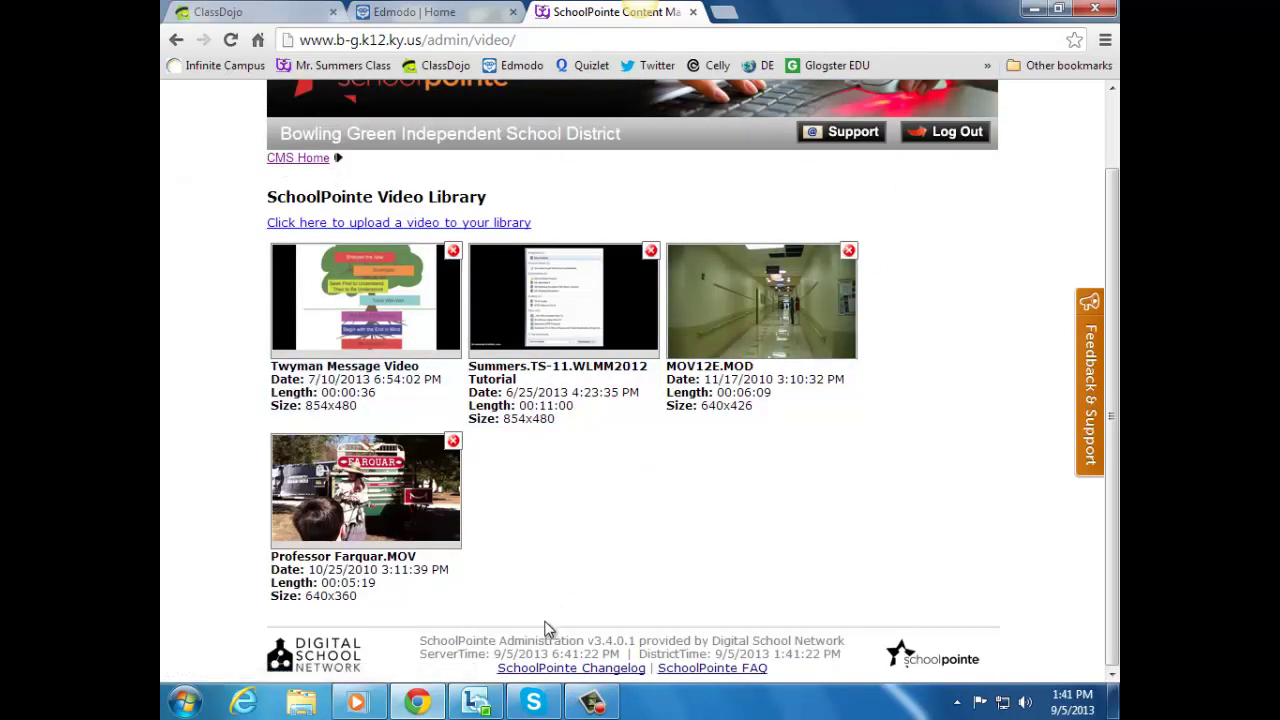
click(598, 702)
click(1030, 625)
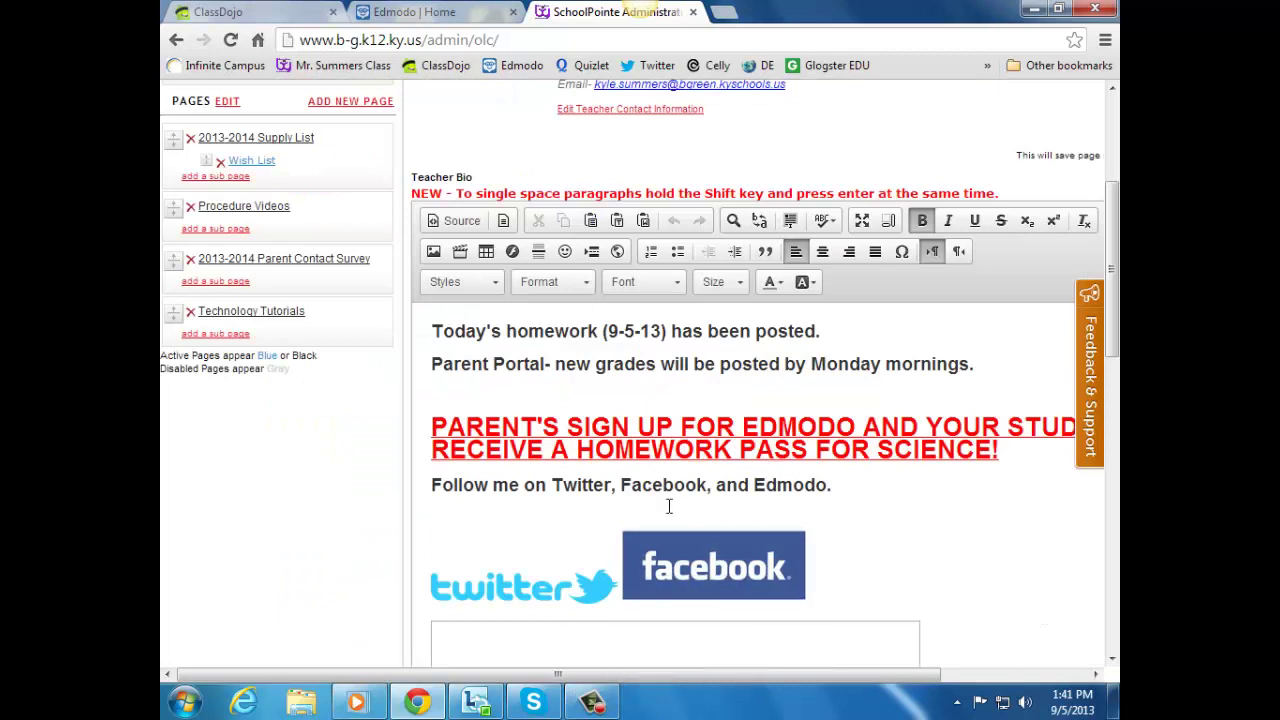
click(669, 505)
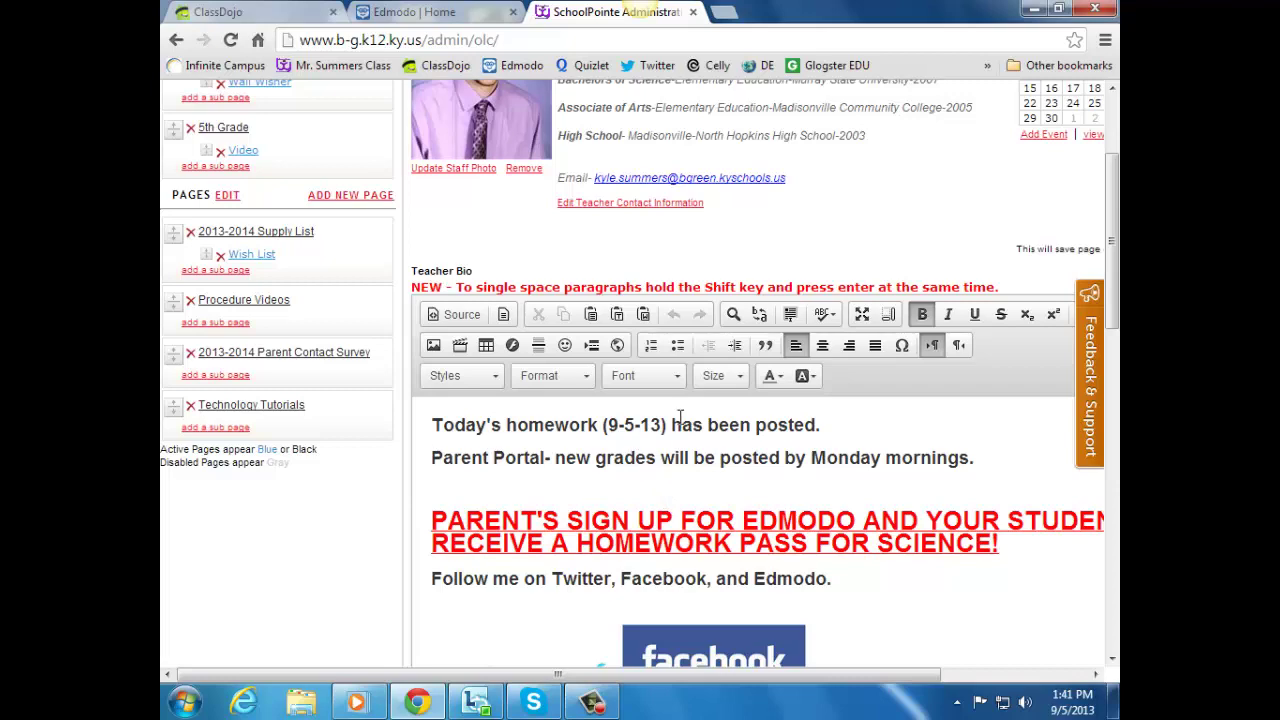
scroll(765, 452, down, 2)
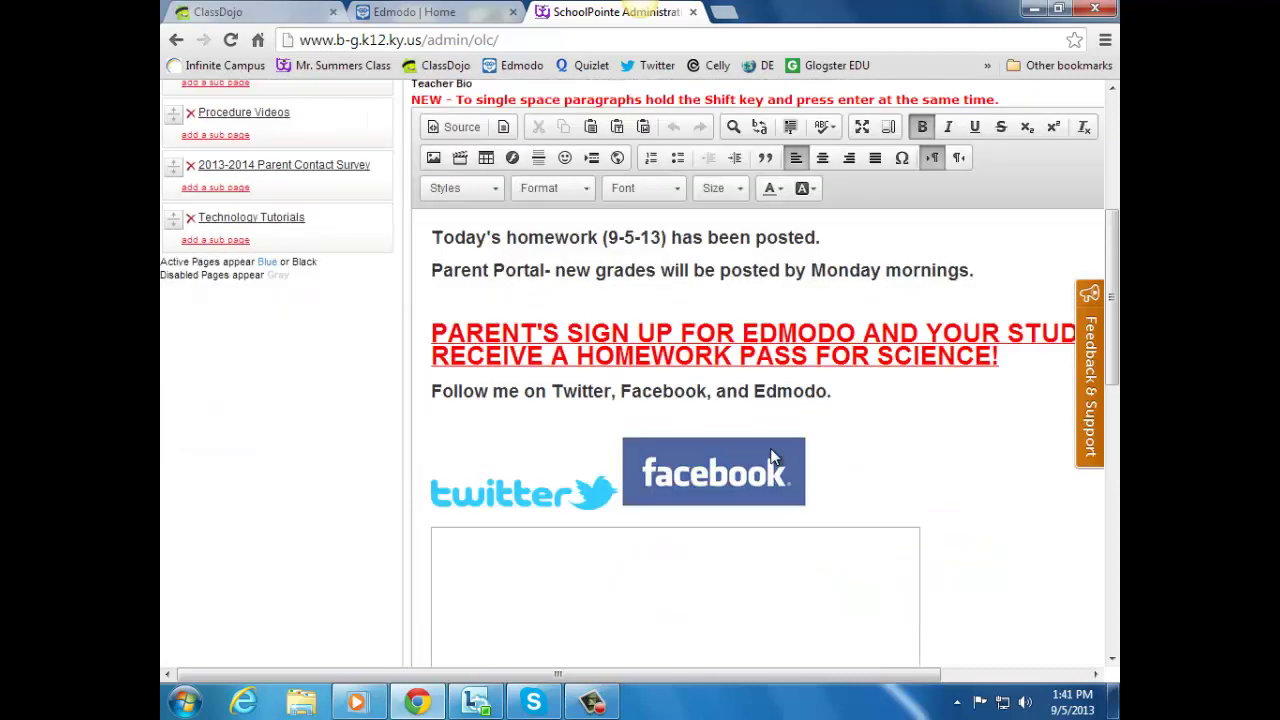
scroll(341, 297, up, 3)
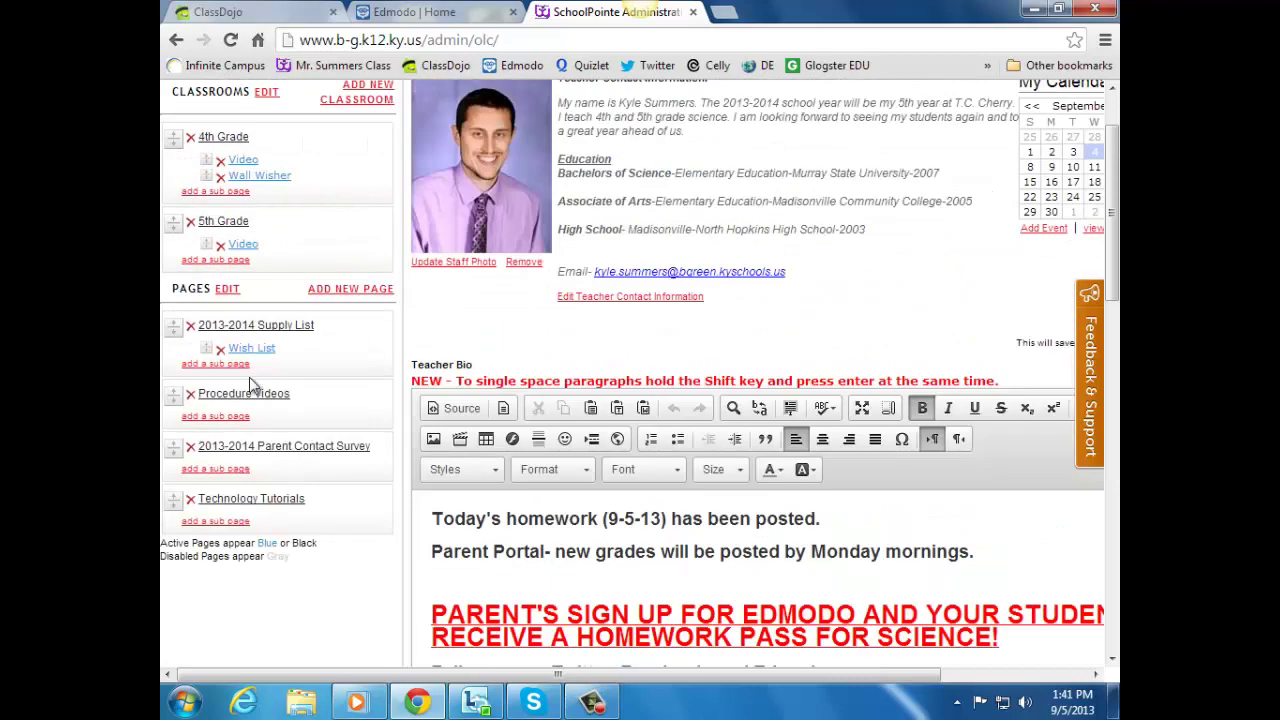
Open the Procedure Videos page, select Twyman Message Video to insert, then cancel
click(281, 400)
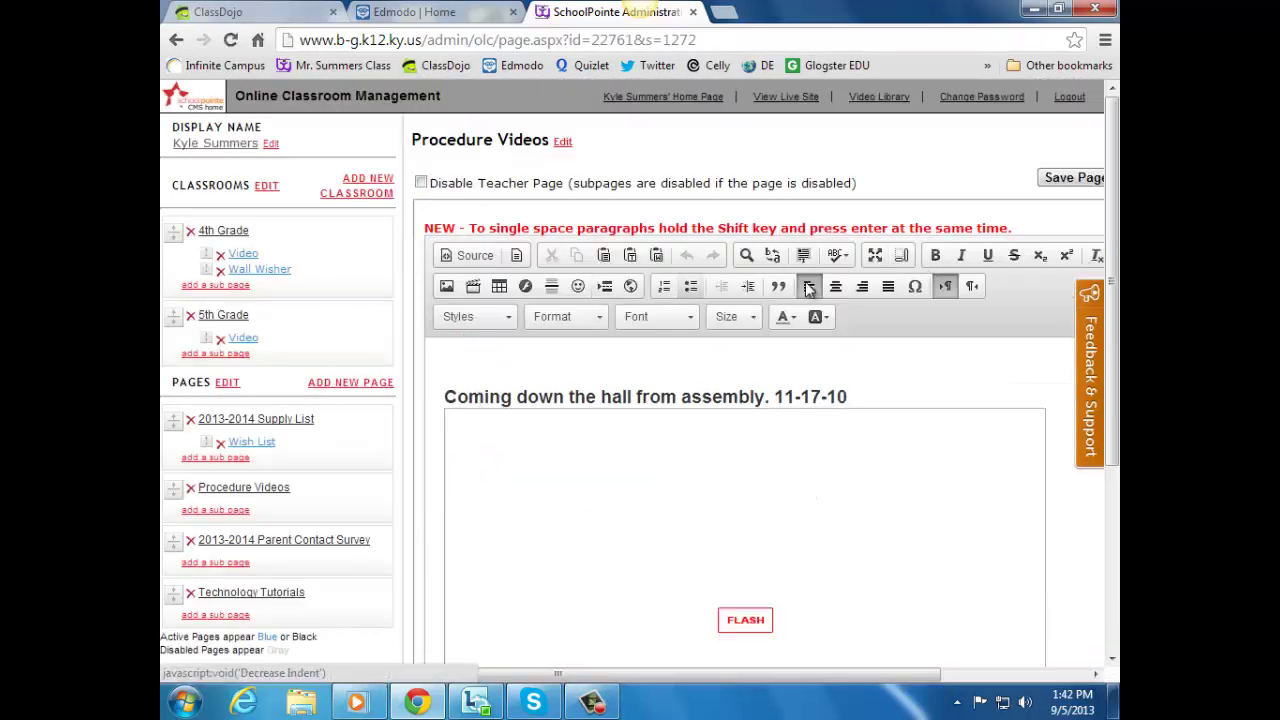
click(475, 285)
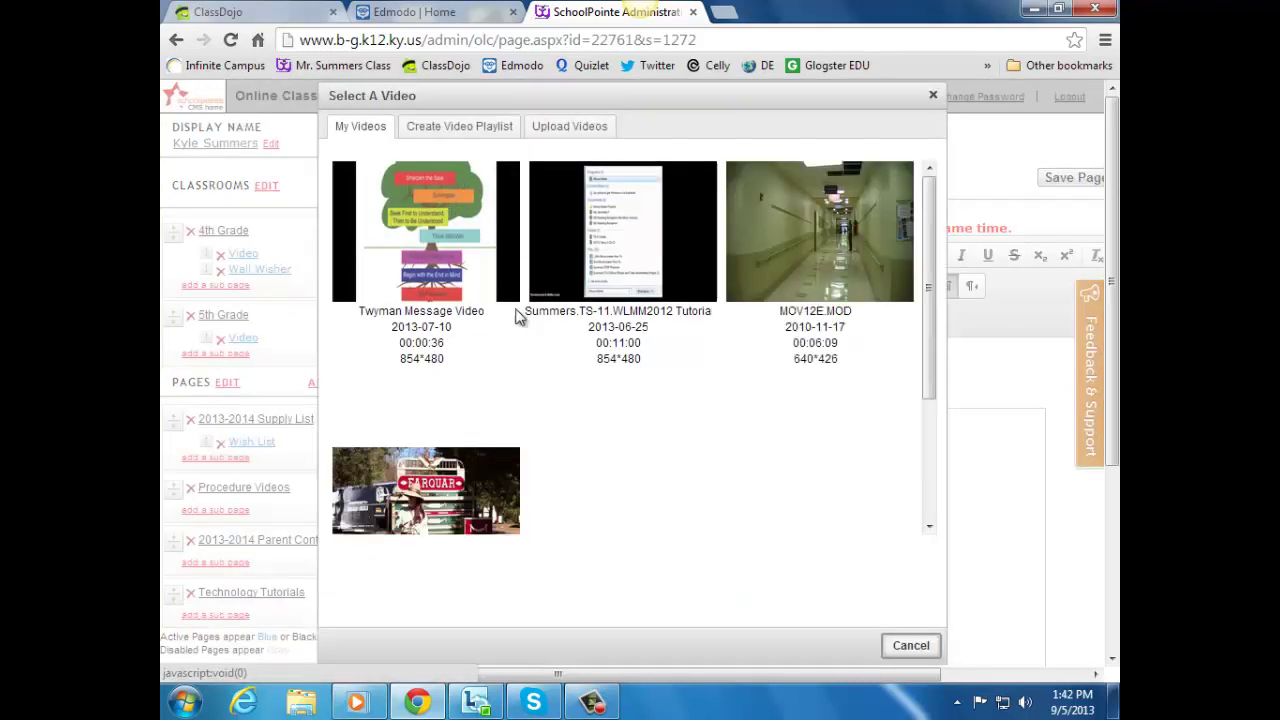
click(408, 278)
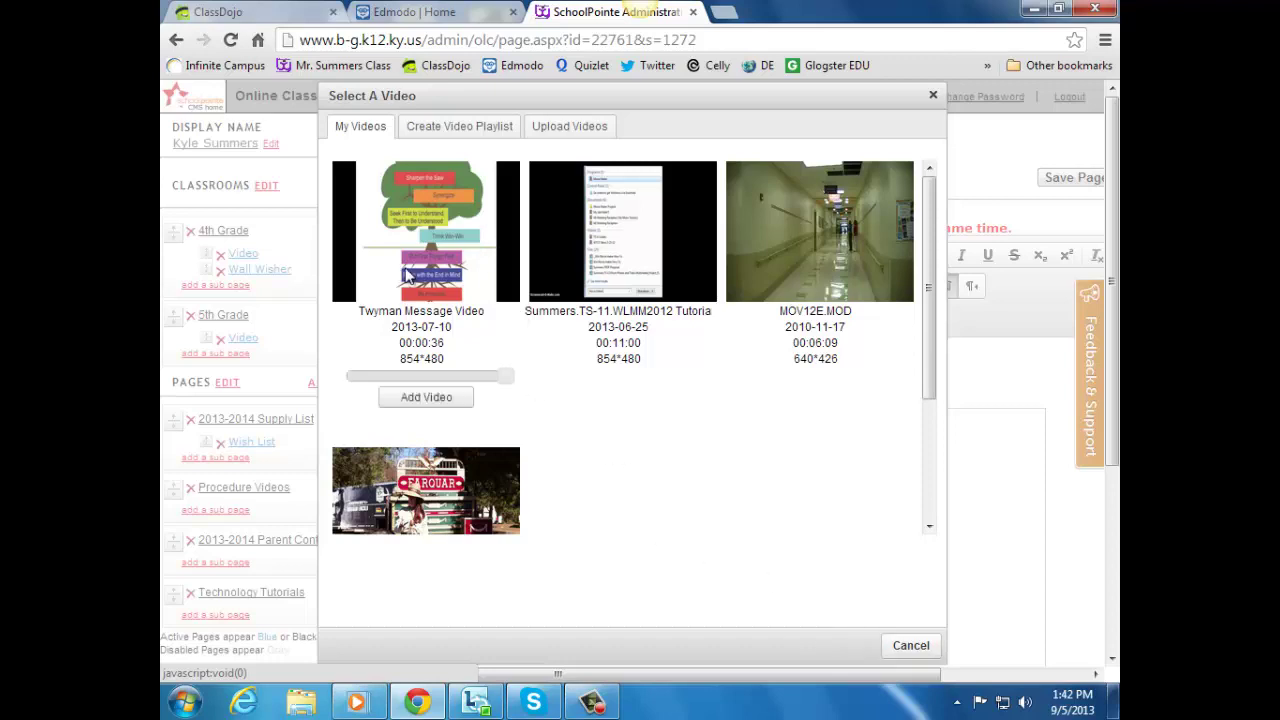
scroll(702, 524, down, 1)
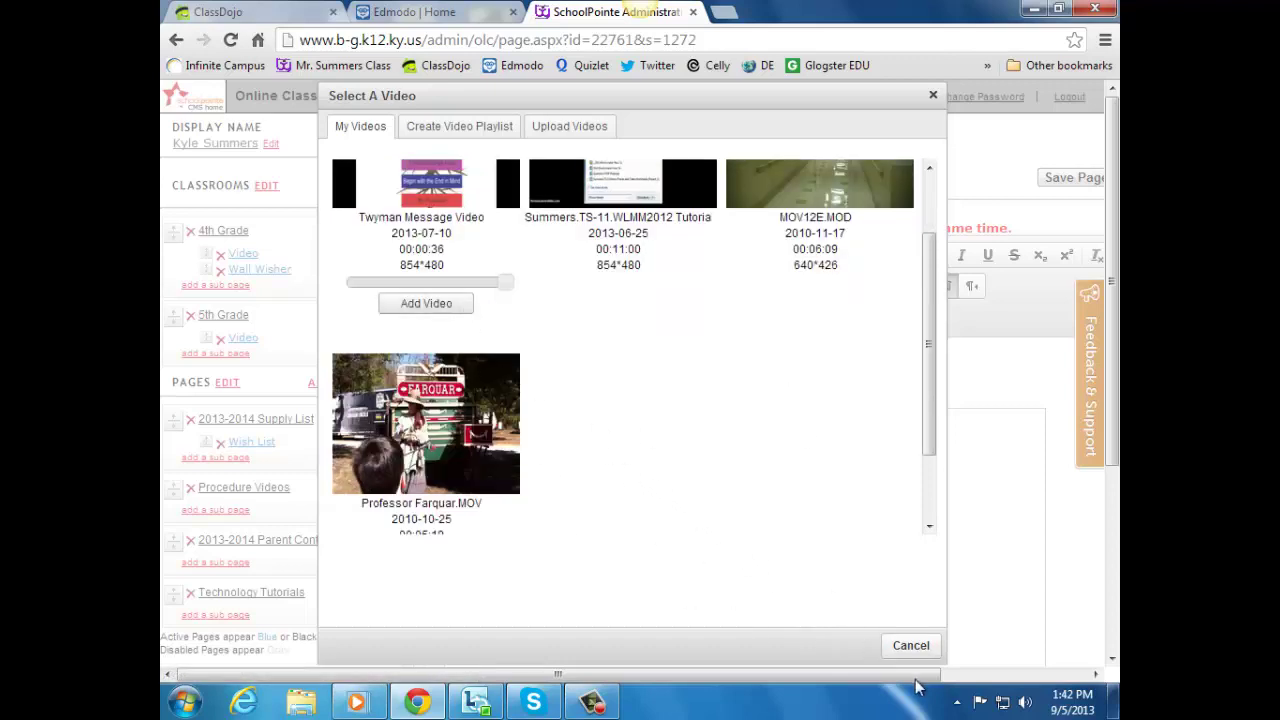
click(909, 646)
scroll(889, 560, down, 3)
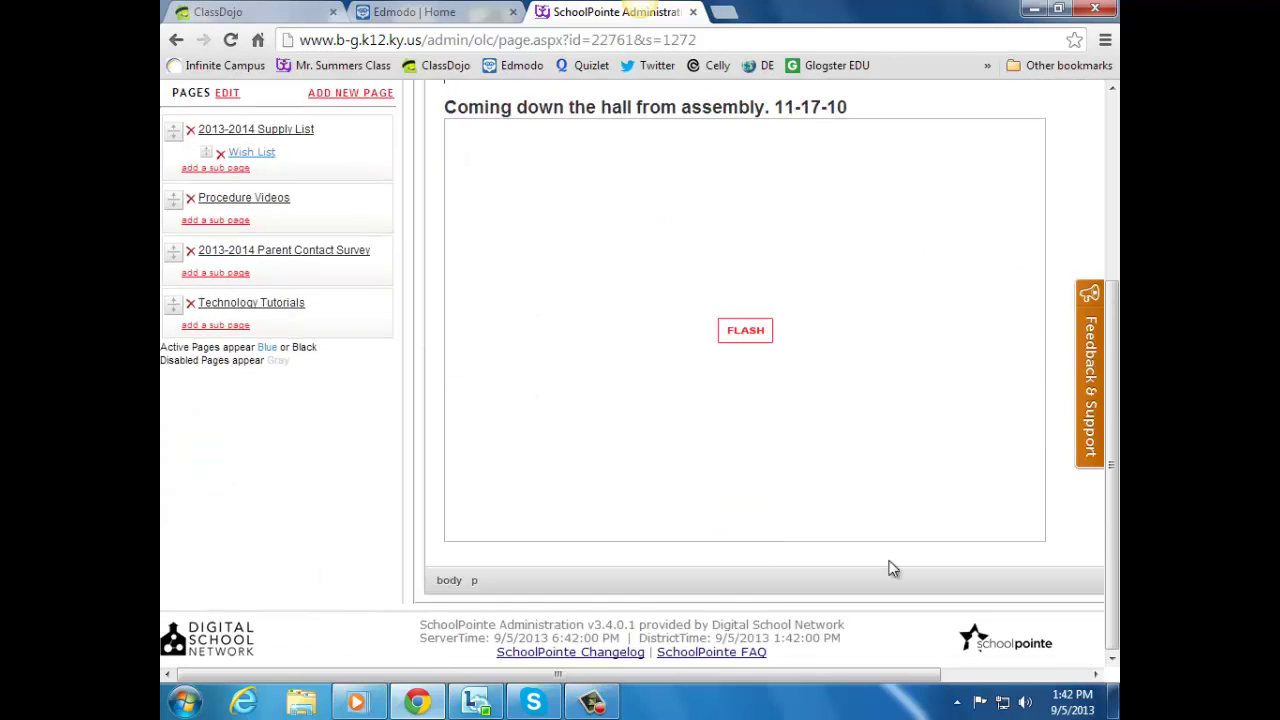
scroll(889, 560, up, 3)
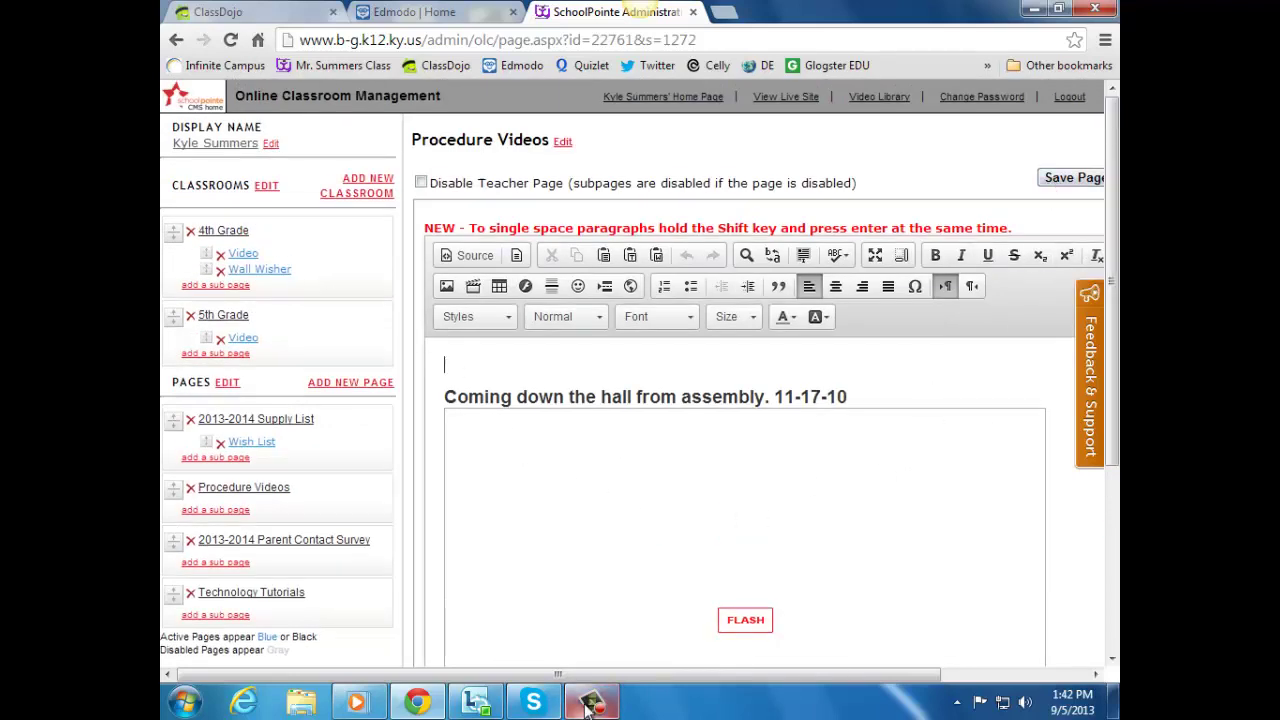
mouse_move(590, 706)
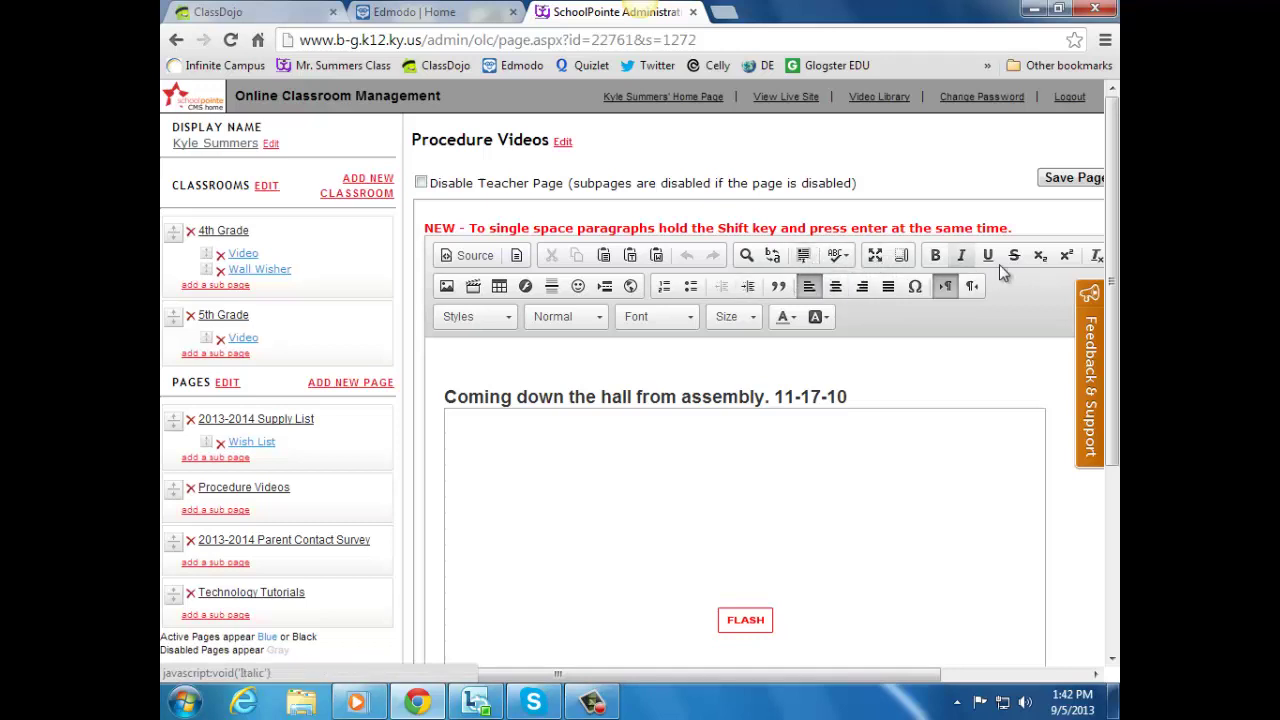
click(487, 257)
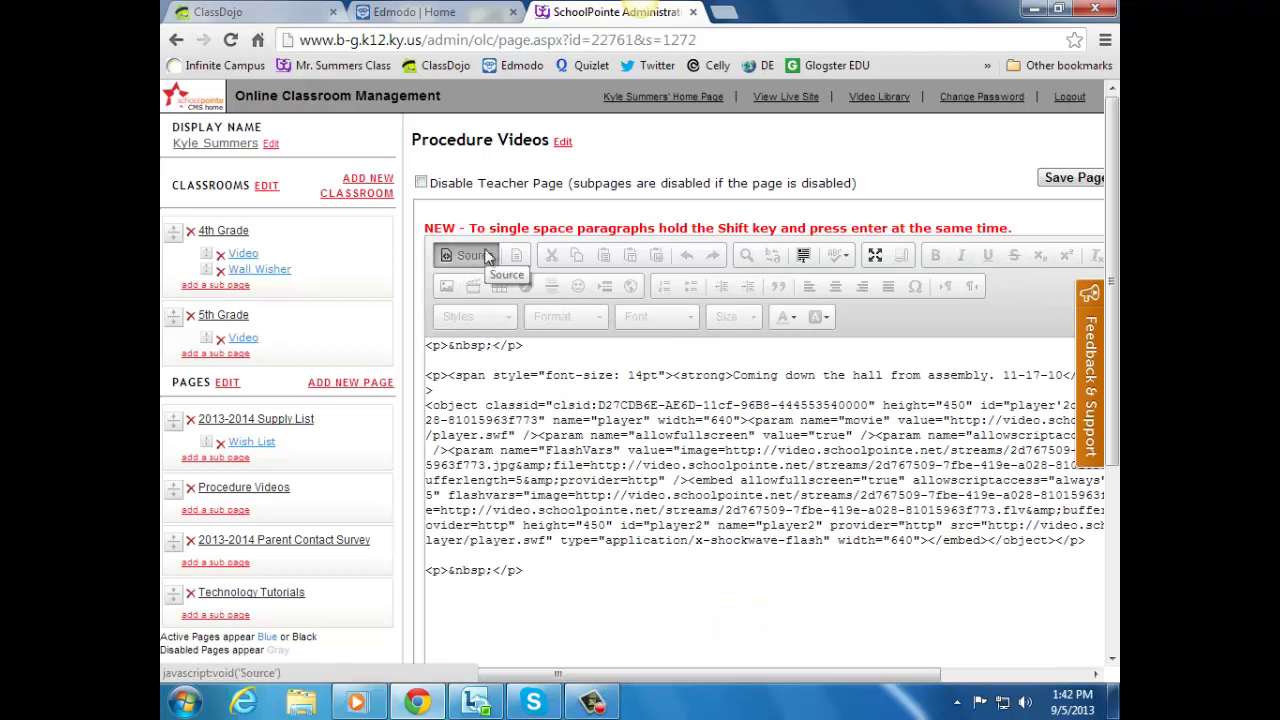
click(487, 257)
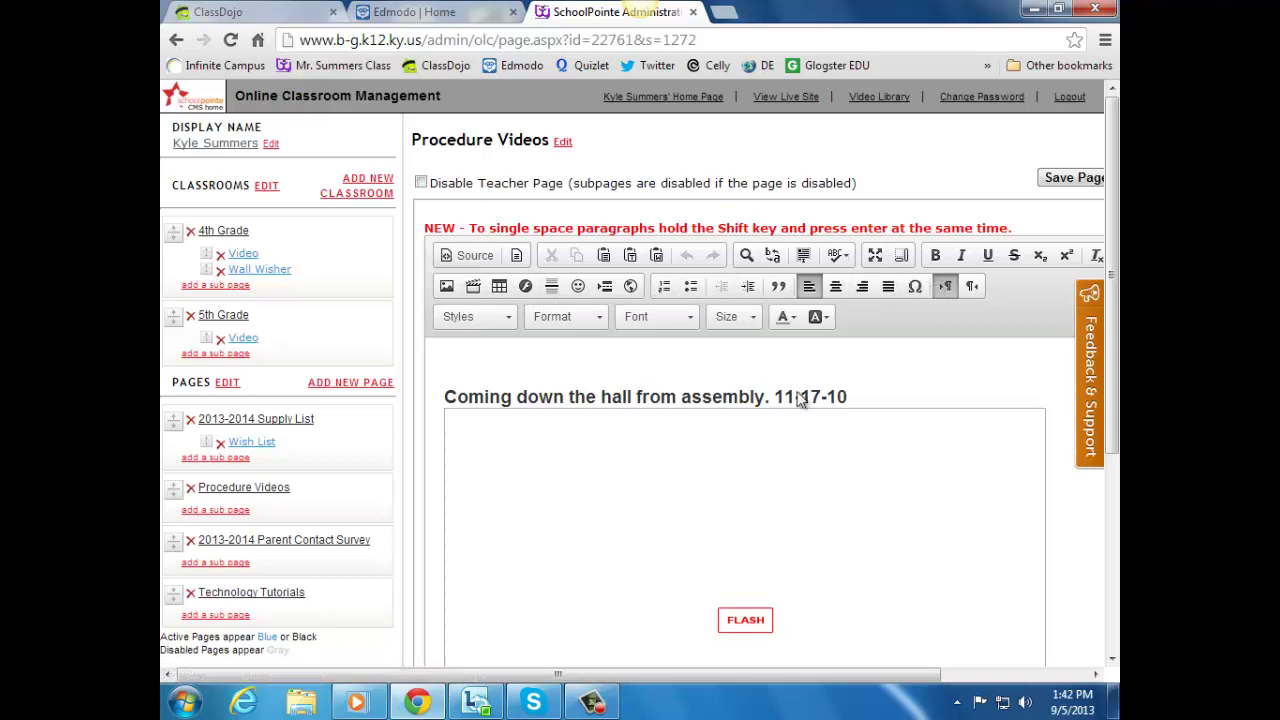
drag(866, 676, 1023, 677)
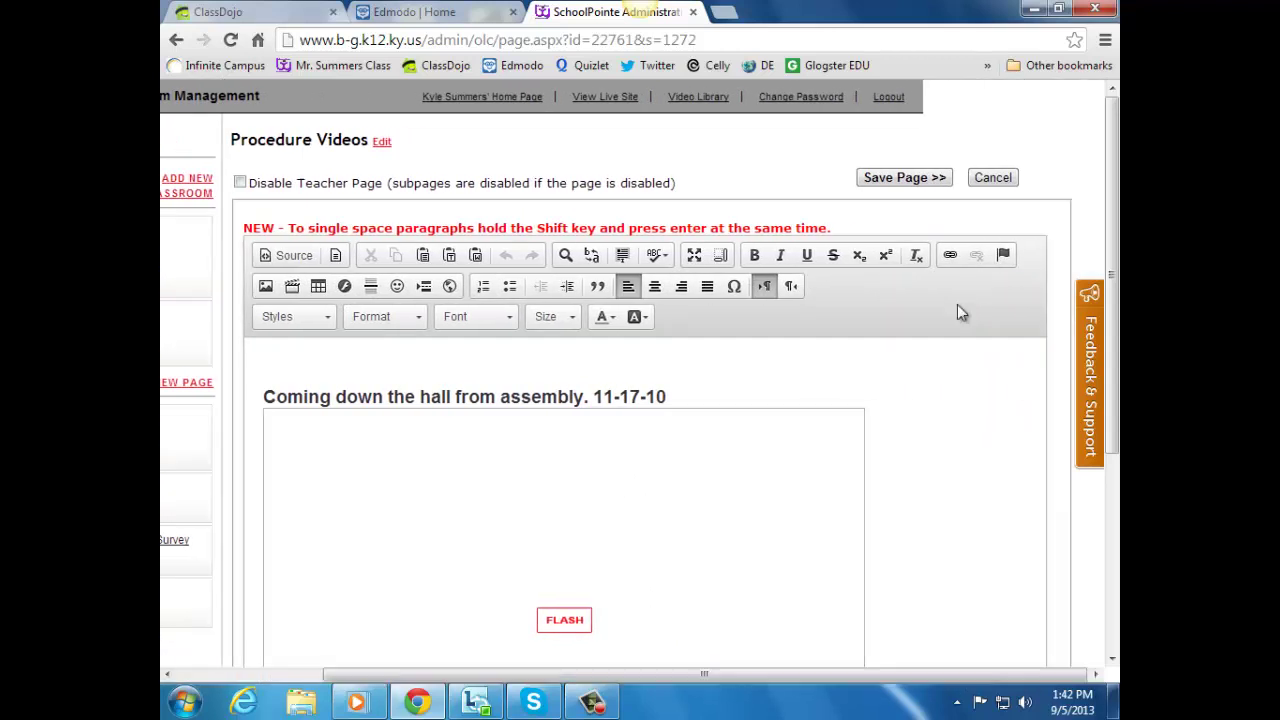
click(948, 256)
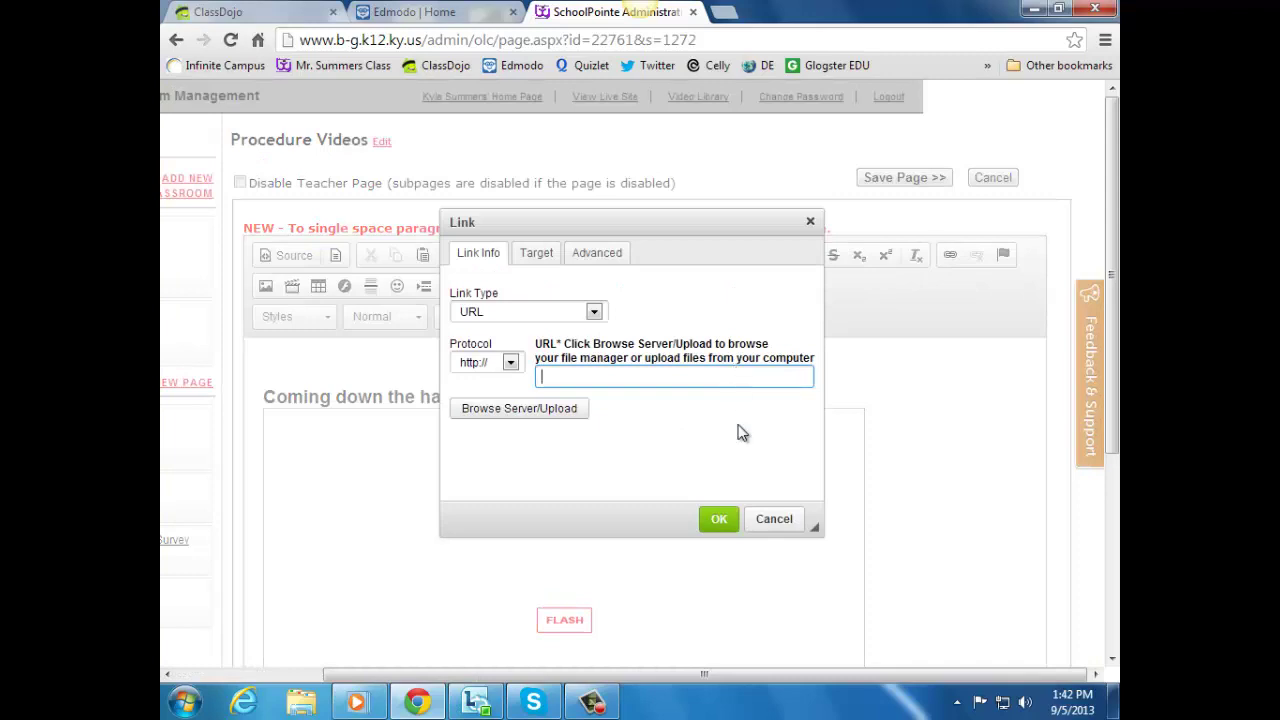
click(785, 519)
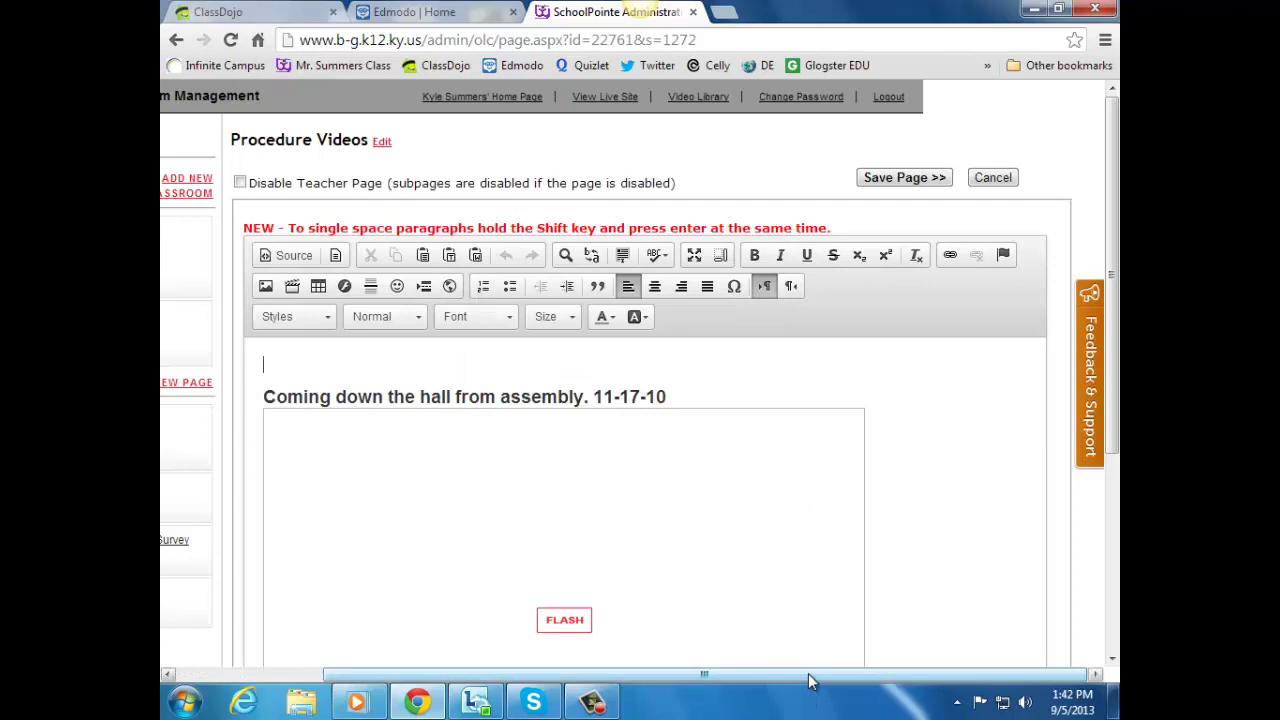
drag(808, 673, 629, 672)
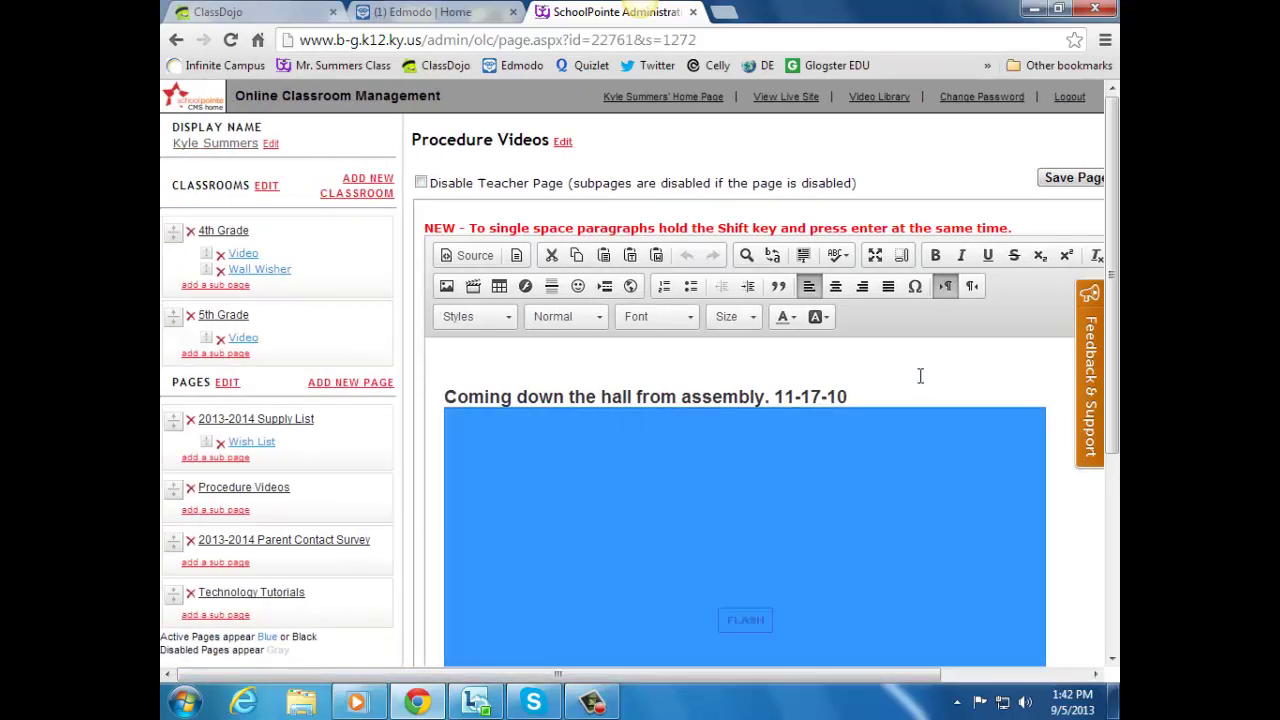
click(917, 374)
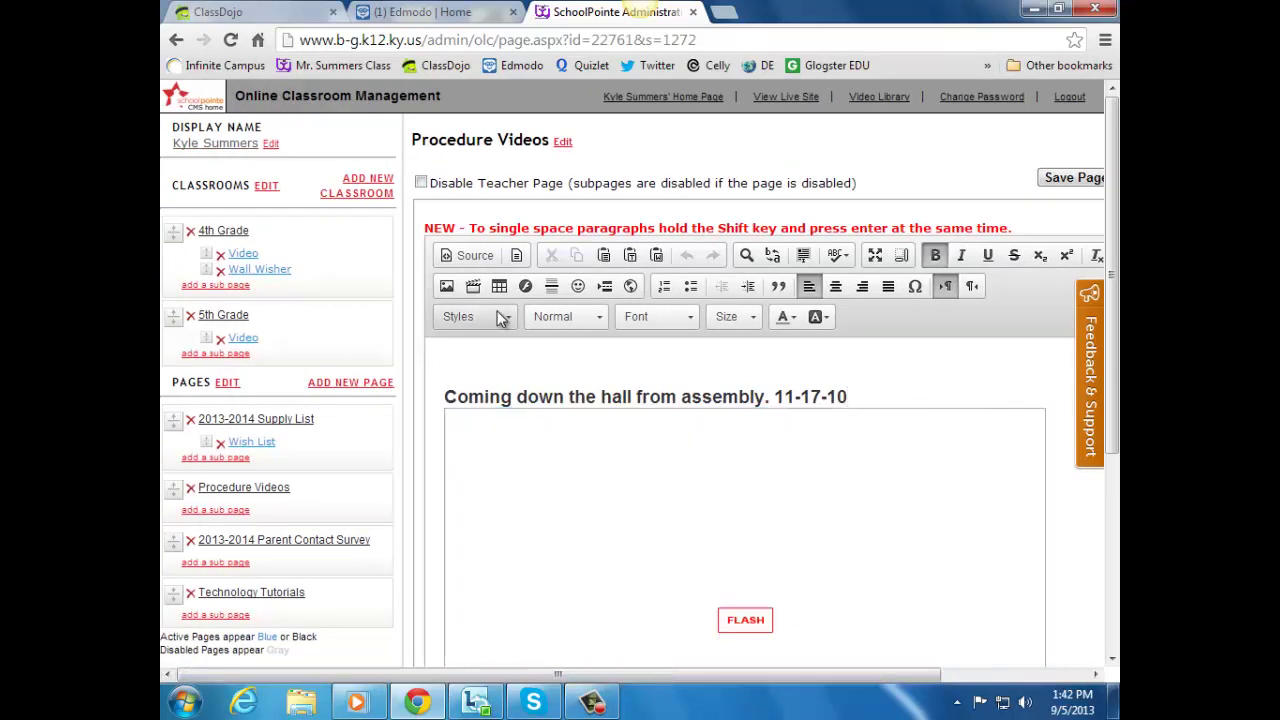